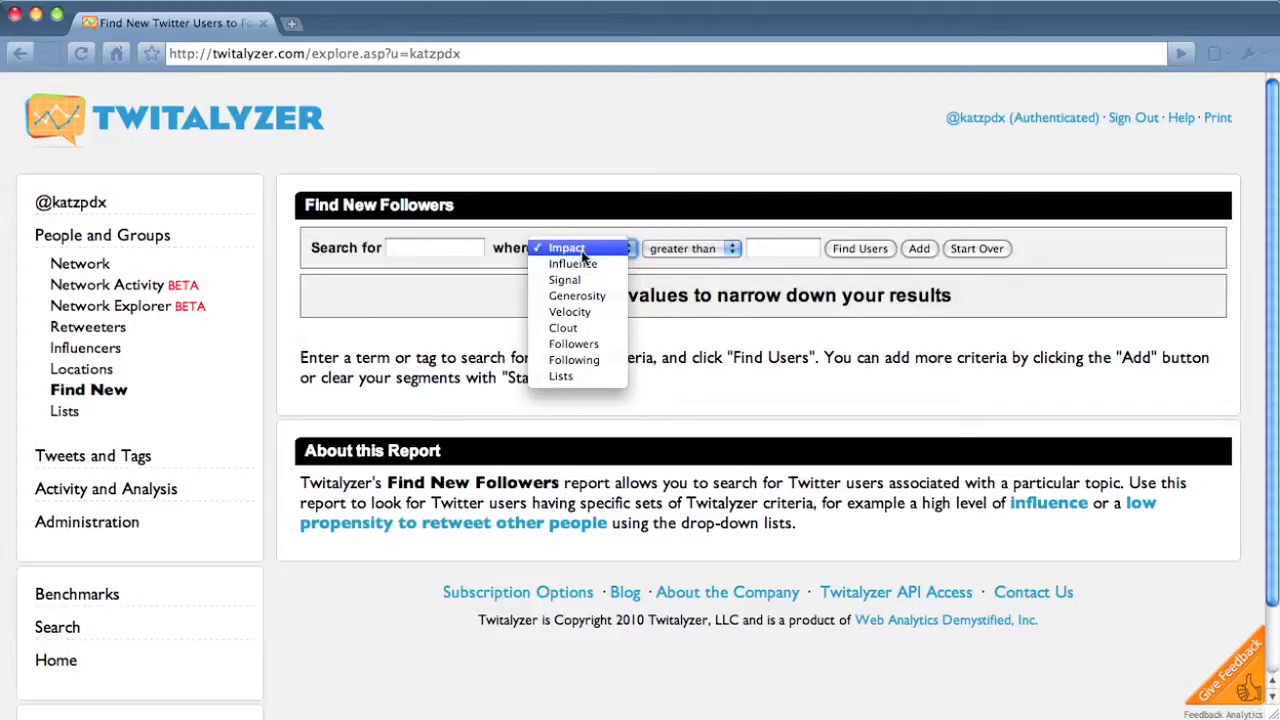
{"action": "left_click", "coordinate": [589, 242]}
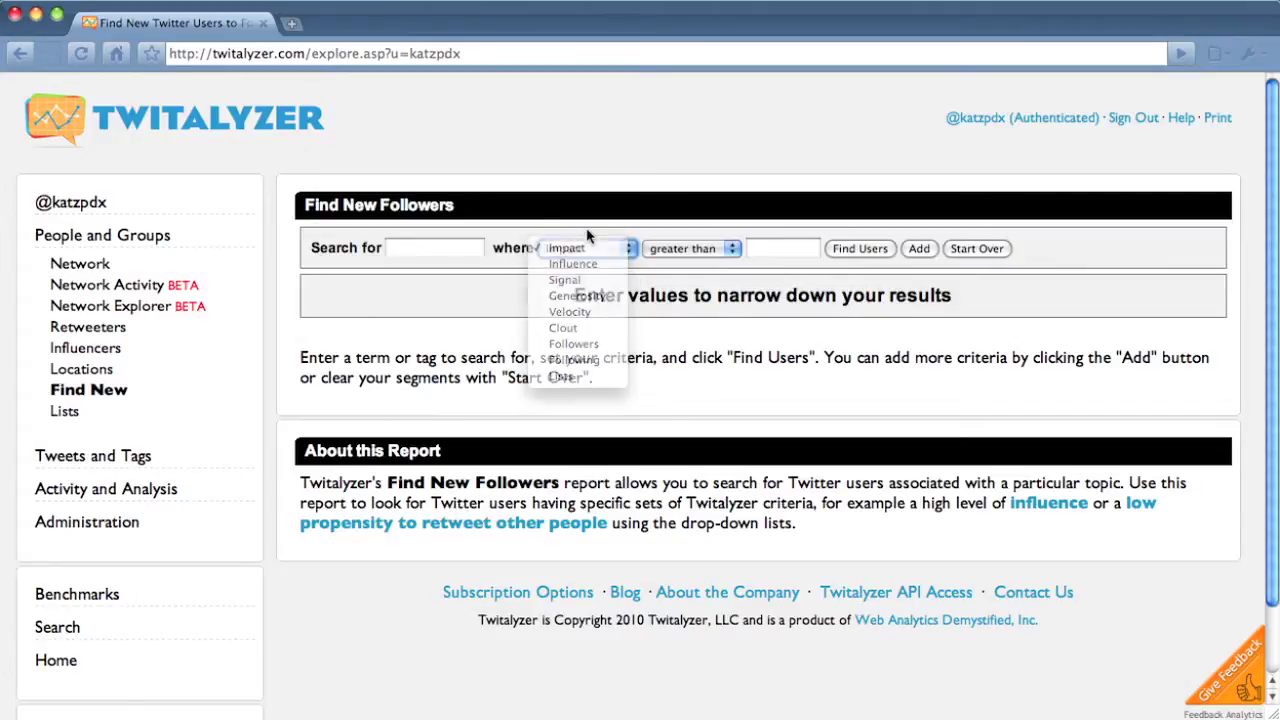
{"action": "left_click", "coordinate": [728, 240]}
{"action": "left_click", "coordinate": [726, 242]}
{"action": "key", "text": "Tab"}
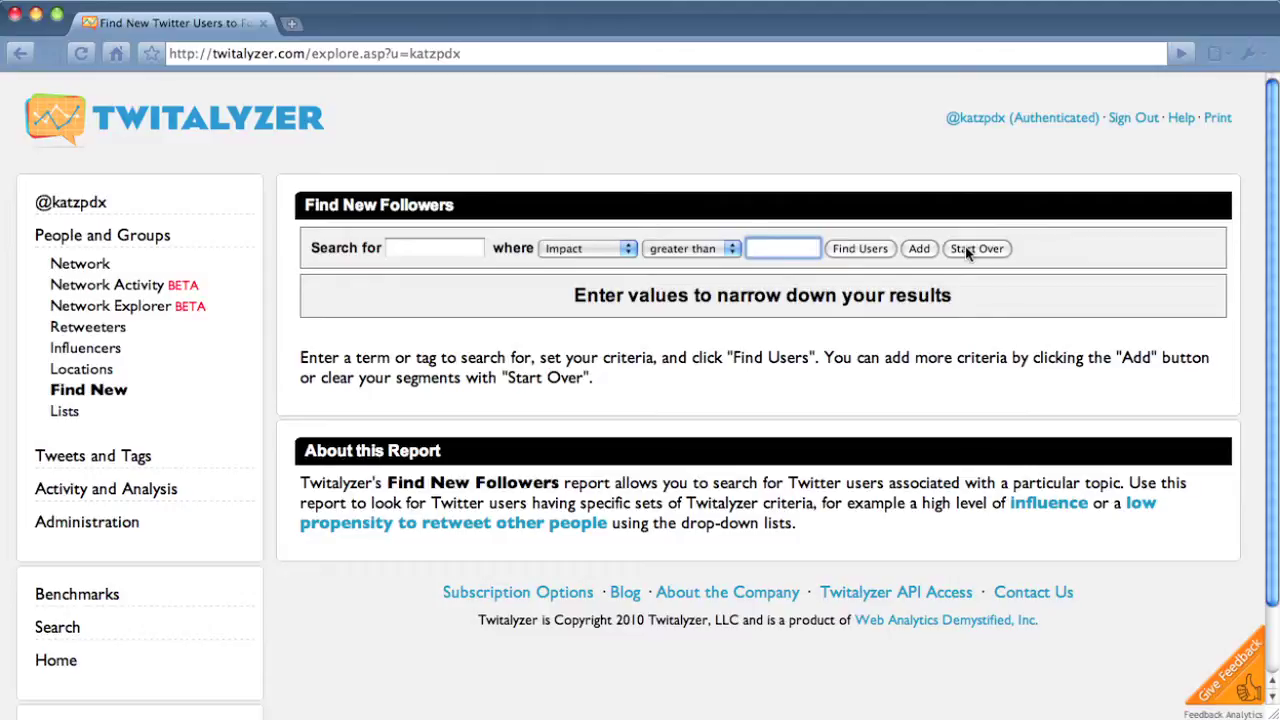
Set the new-follower search to the term "measure" with Impact greater than 6.
{"action": "left_click", "coordinate": [445, 250]}
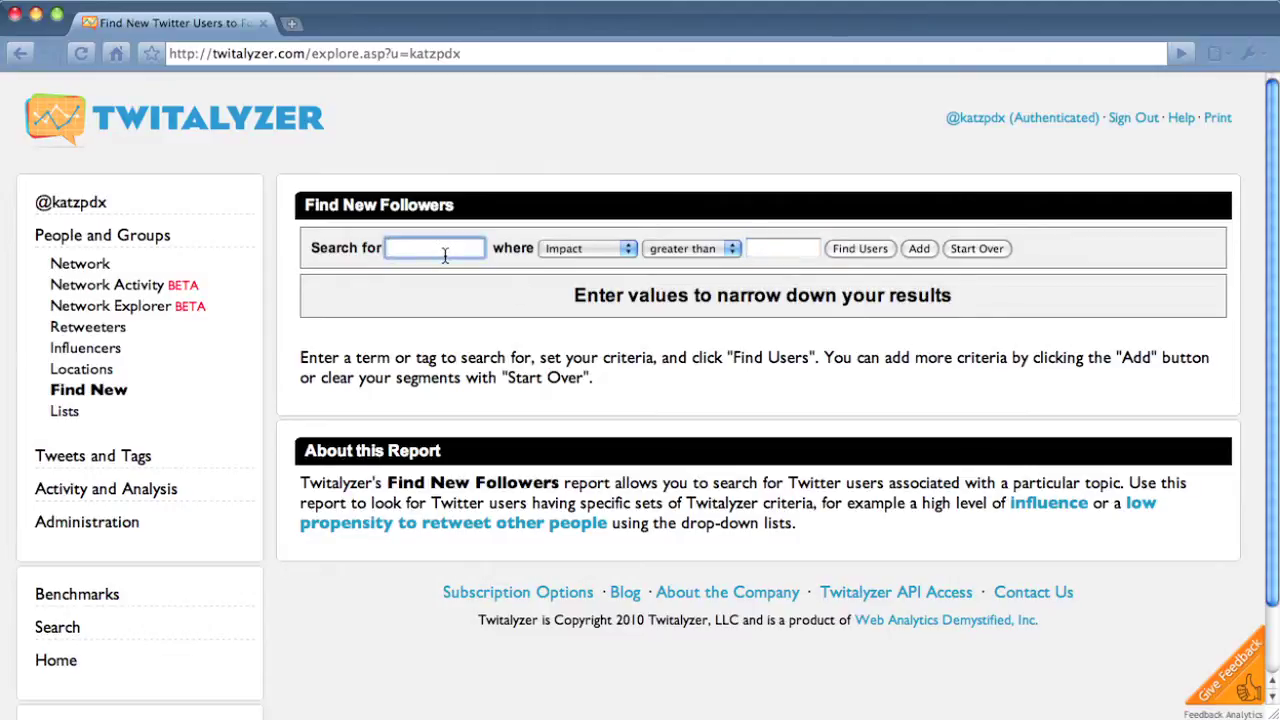
{"action": "type", "text": "measure"}
{"action": "key", "text": "Tab"}
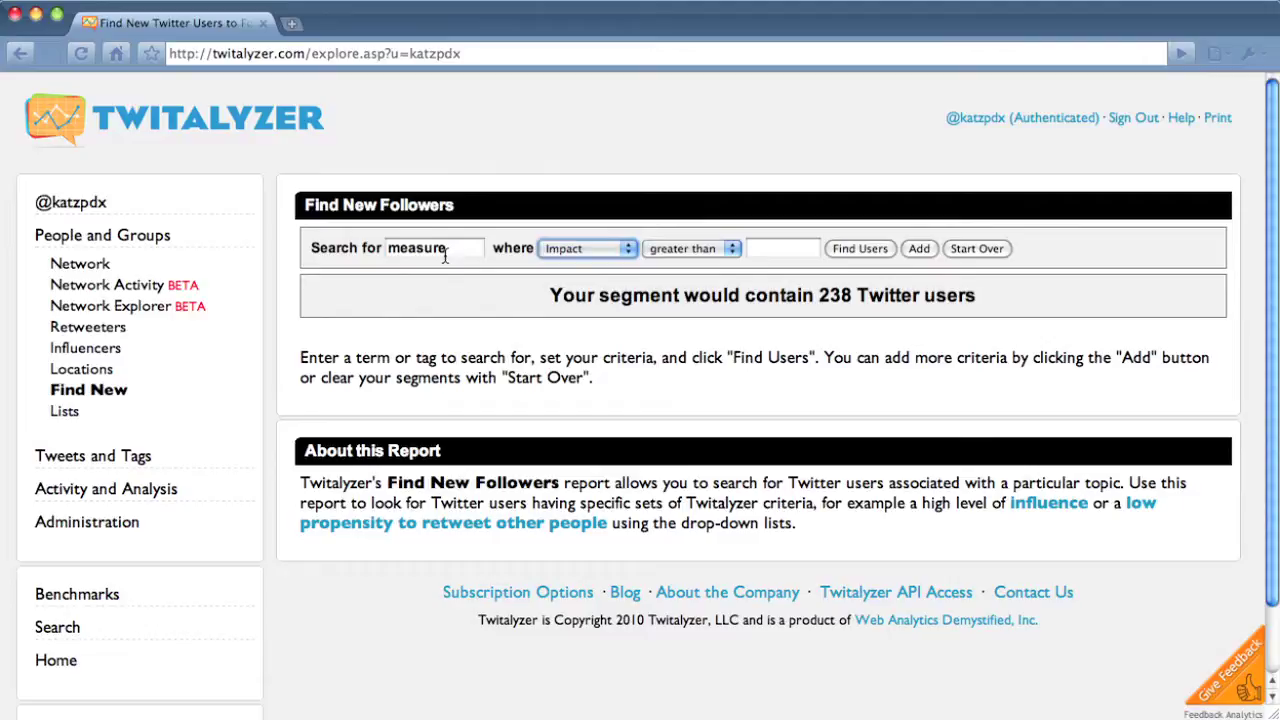
{"action": "left_click", "coordinate": [746, 246]}
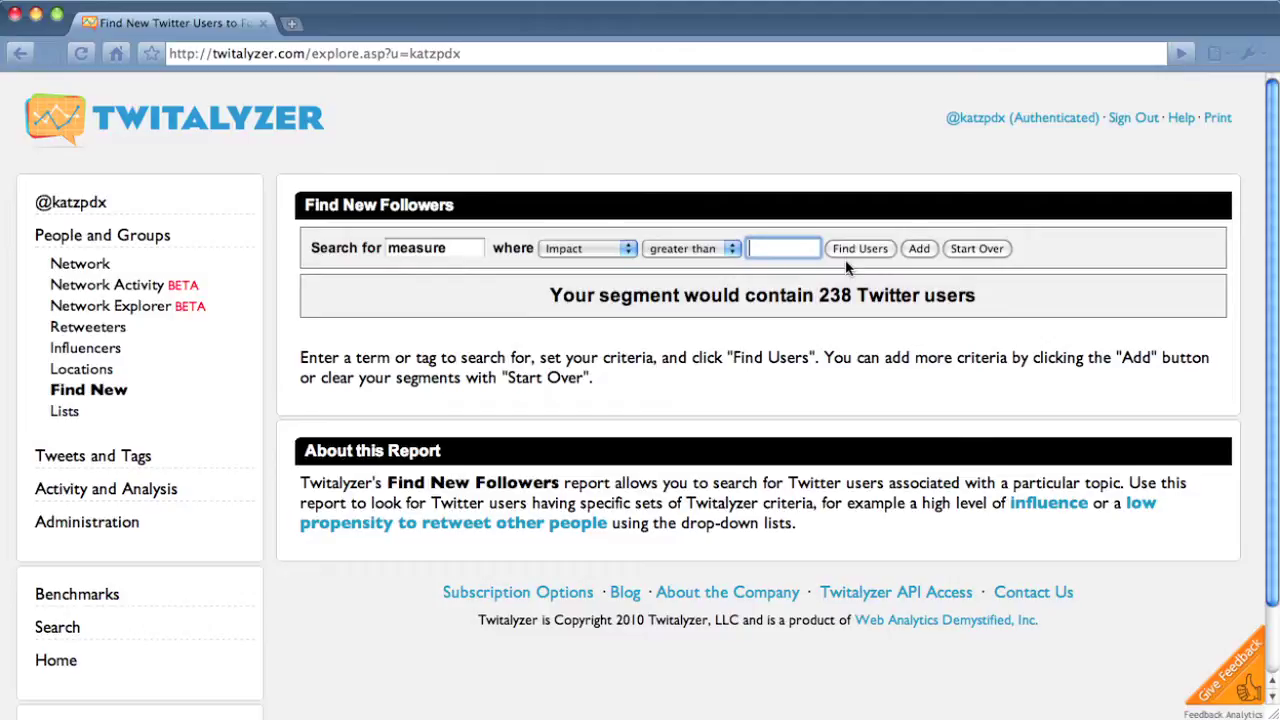
{"action": "type", "text": "6"}
{"action": "left_click", "coordinate": [845, 259]}
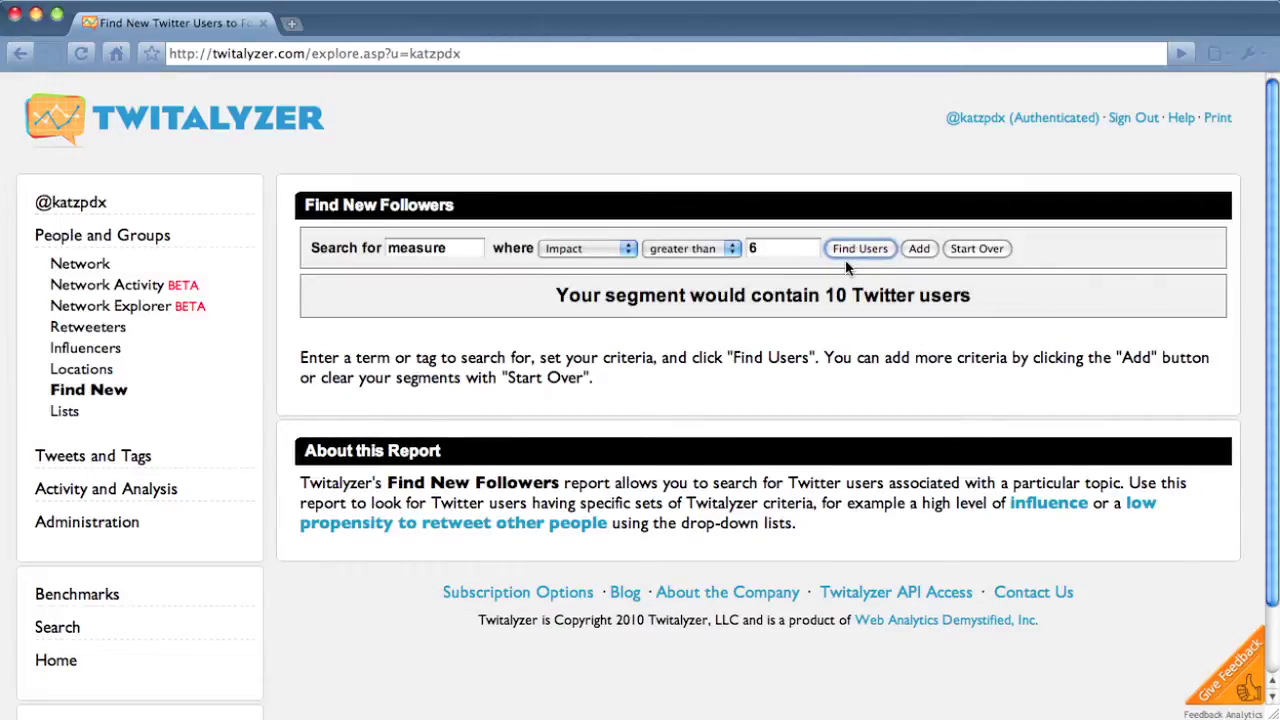
Set the Impact threshold to 1.5 and find the matching users.
{"action": "left_click", "coordinate": [797, 257]}
{"action": "key", "text": "BackSpace"}
{"action": "type", "text": "1.5"}
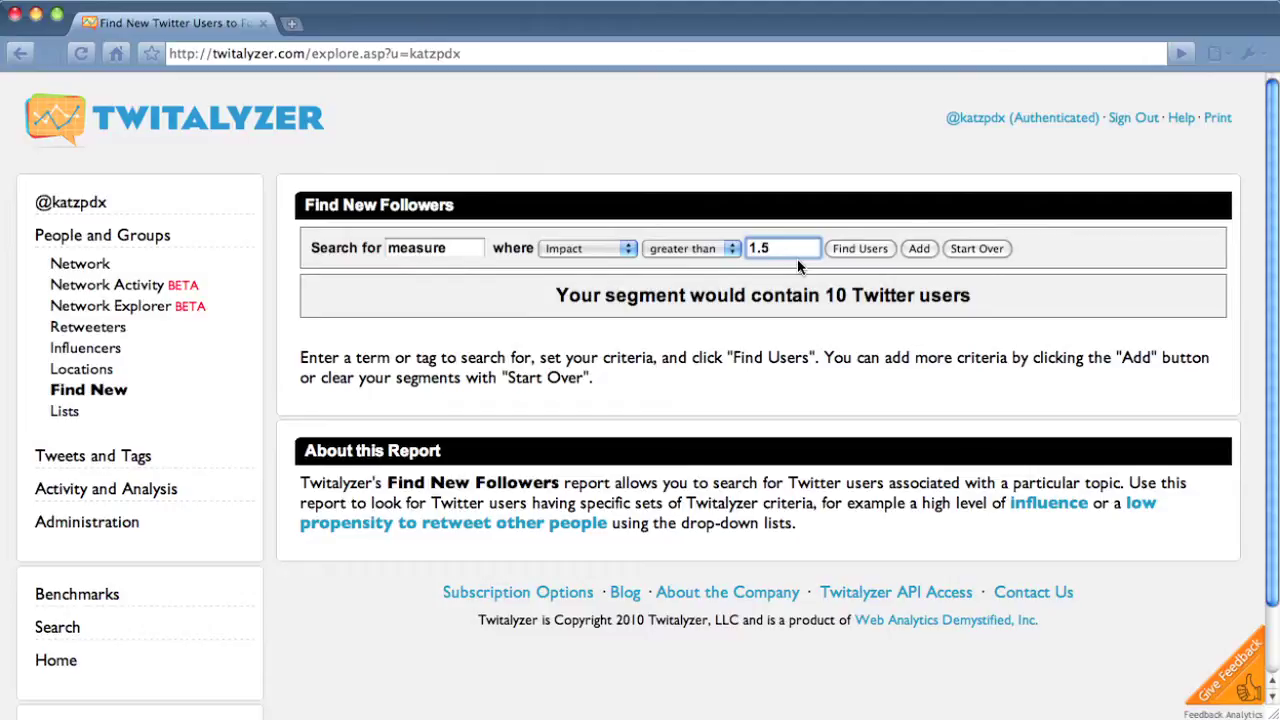
{"action": "key", "text": "Tab"}
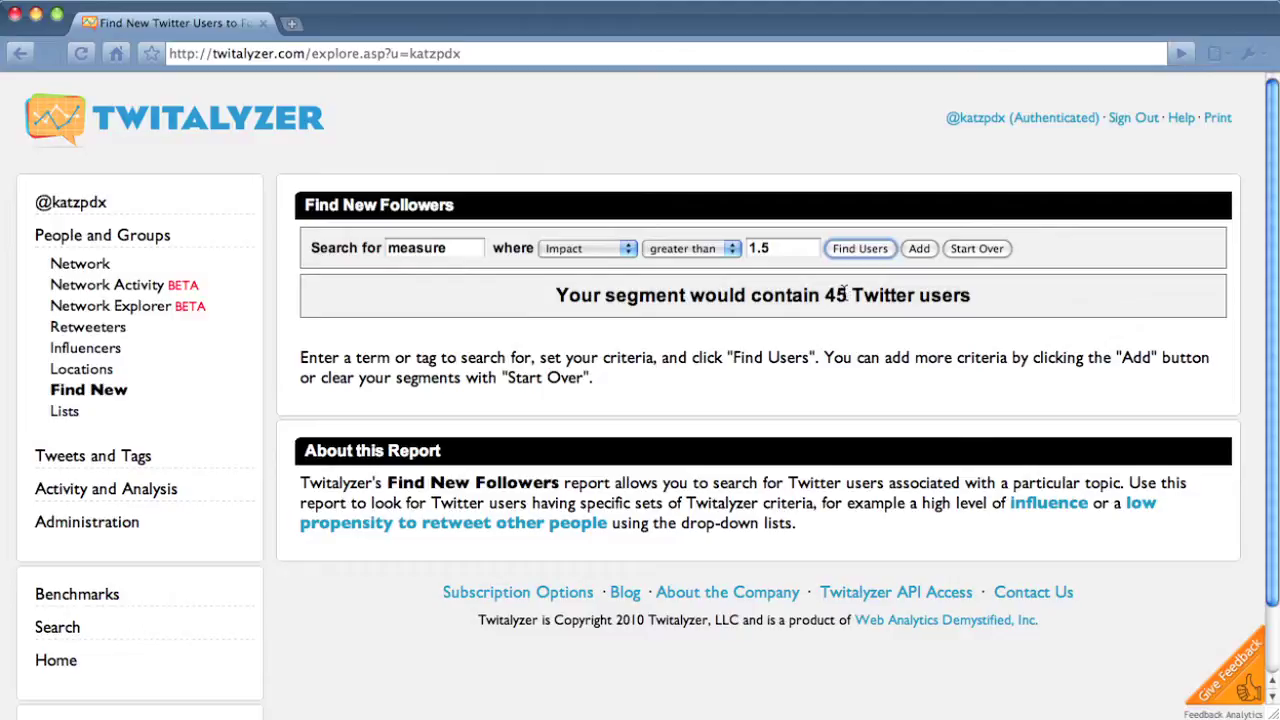
{"action": "key", "text": "Return"}
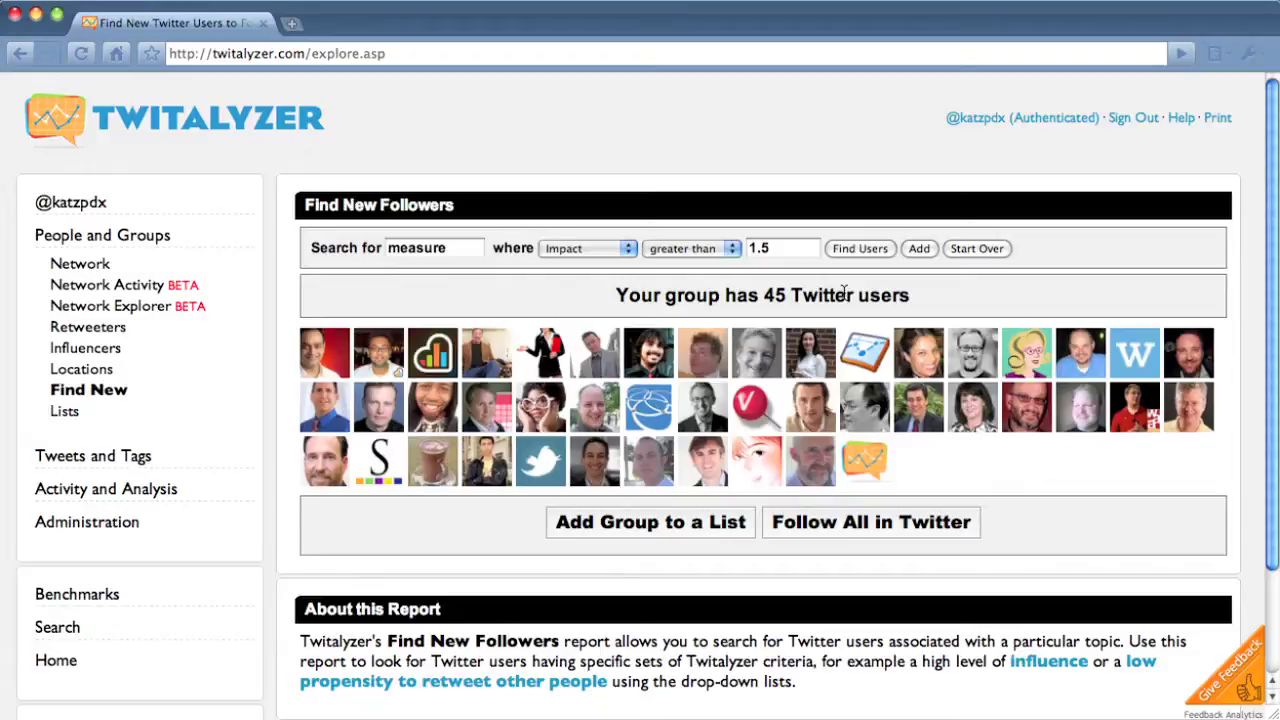
View the profile summary of the fourth user in the second row of results and close it.
{"action": "left_click", "coordinate": [479, 411]}
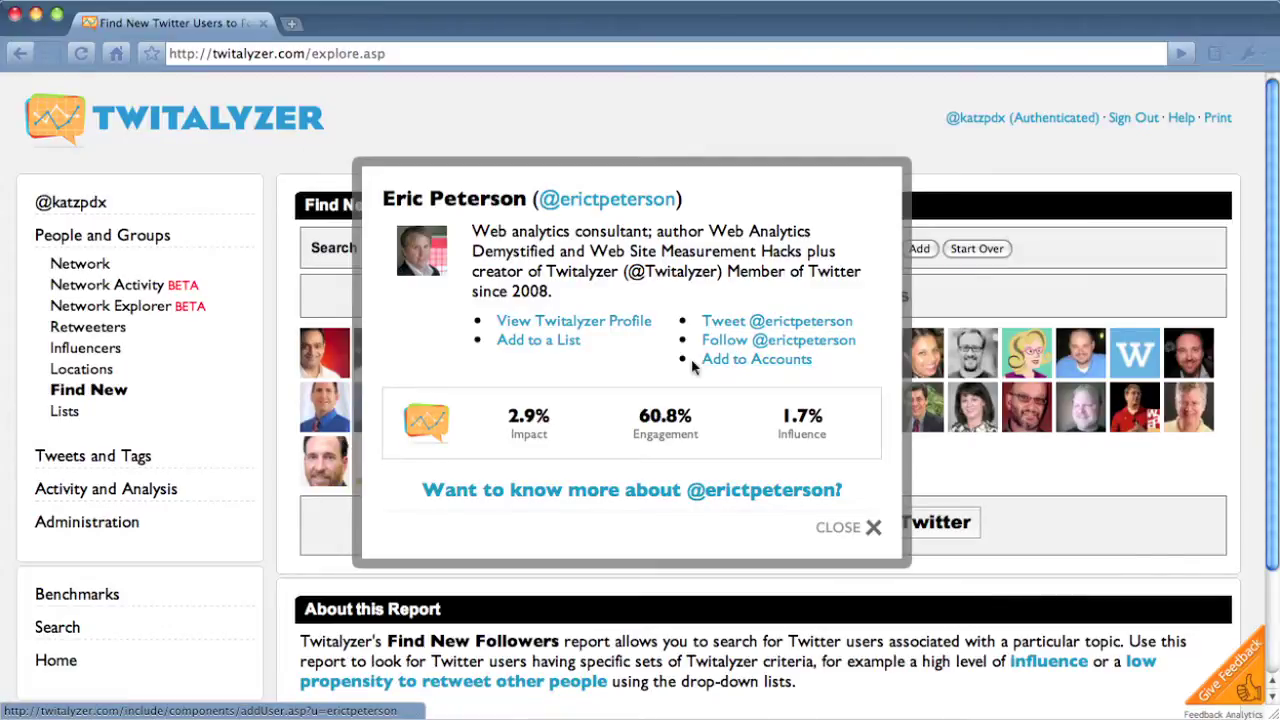
{"action": "left_click", "coordinate": [860, 532]}
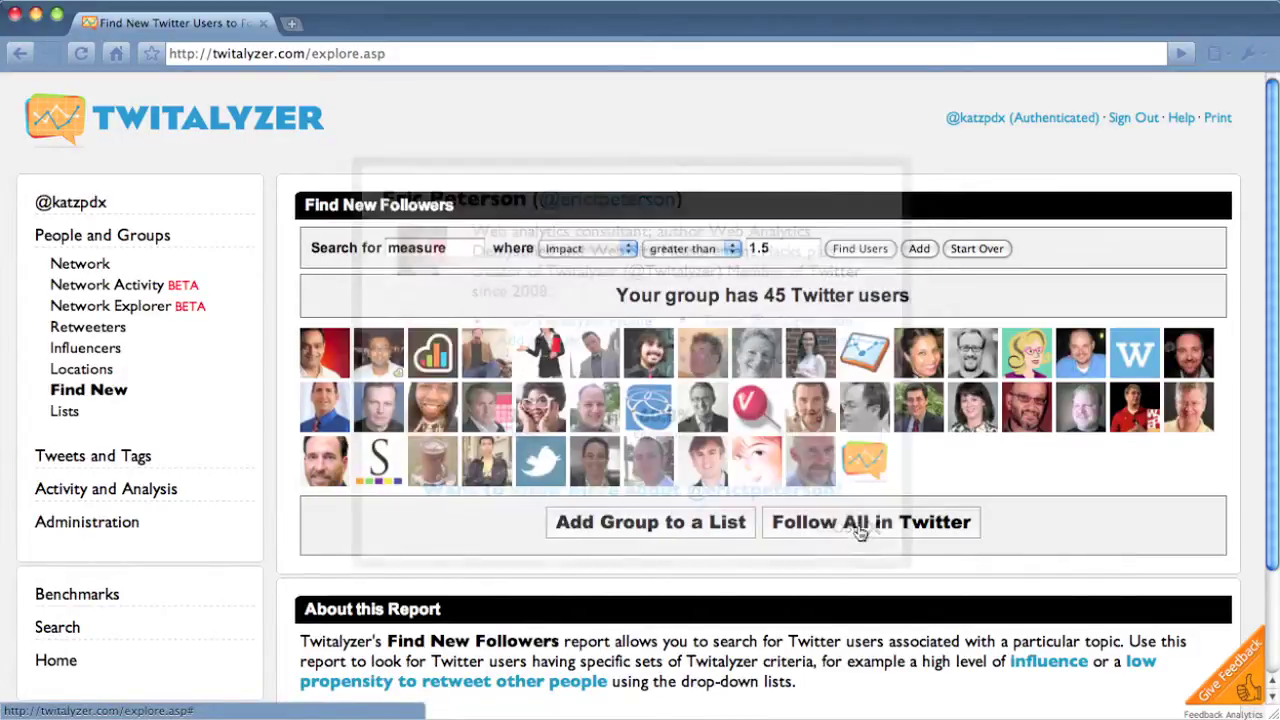
Add a second search criterion of Followers greater than 2000 and find the matching users.
{"action": "left_click", "coordinate": [918, 249]}
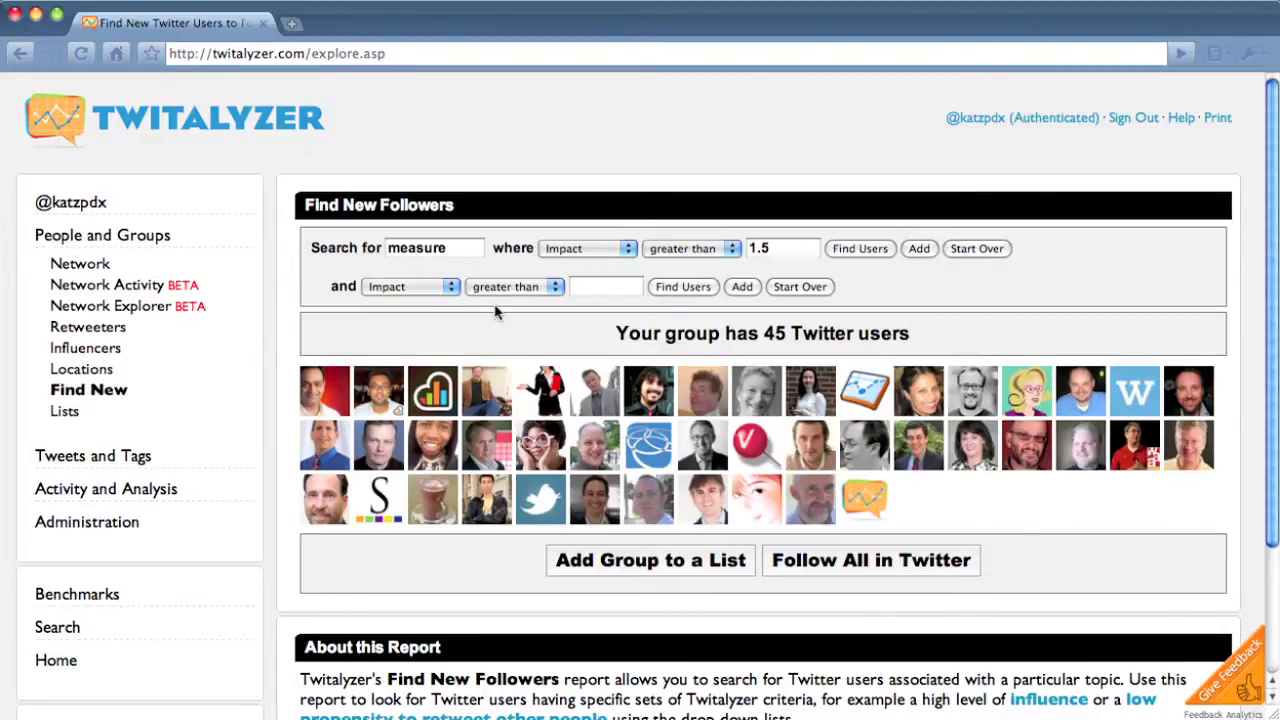
{"action": "left_click", "coordinate": [410, 286]}
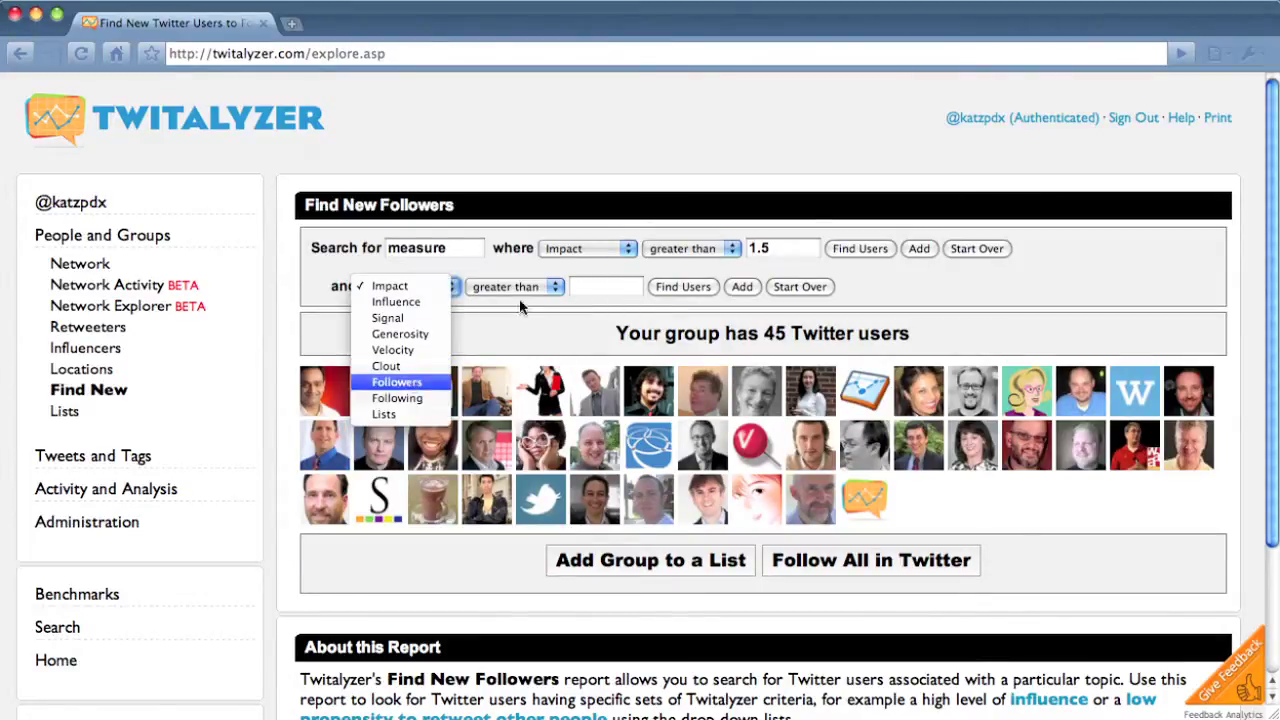
{"action": "left_click", "coordinate": [415, 380]}
{"action": "left_click", "coordinate": [580, 287]}
{"action": "type", "text": "2000"}
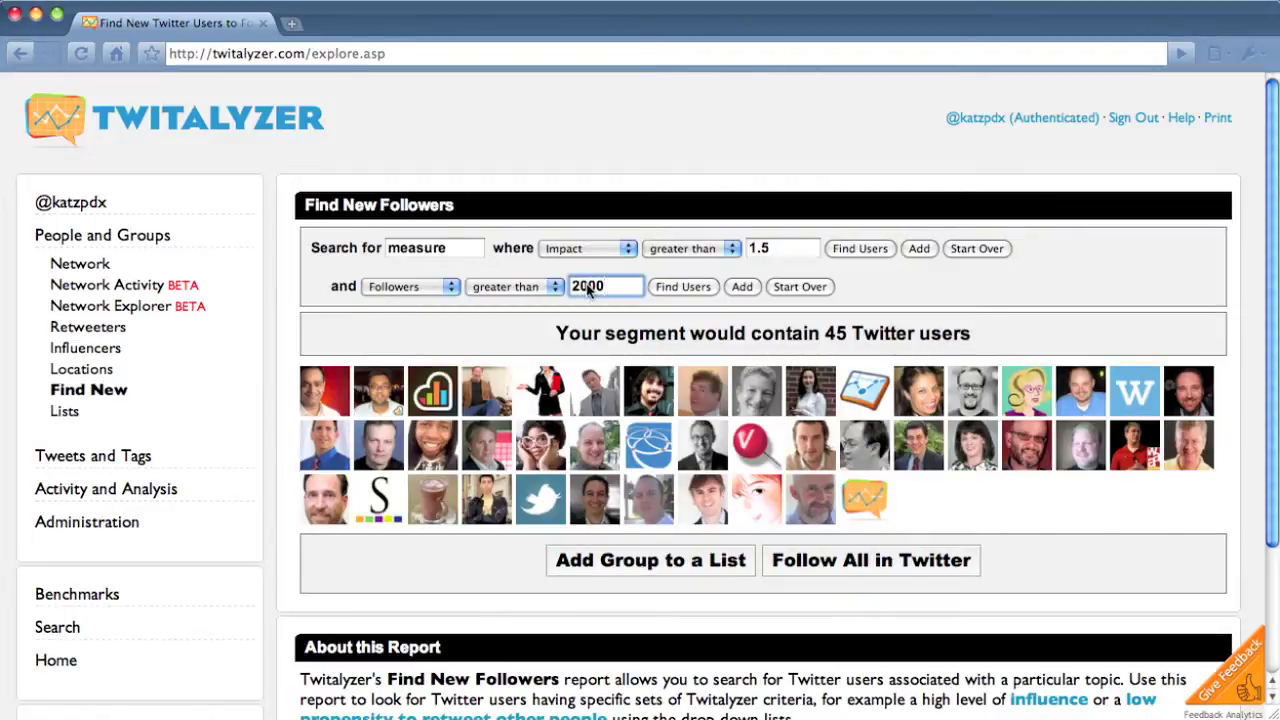
{"action": "key", "text": "Tab"}
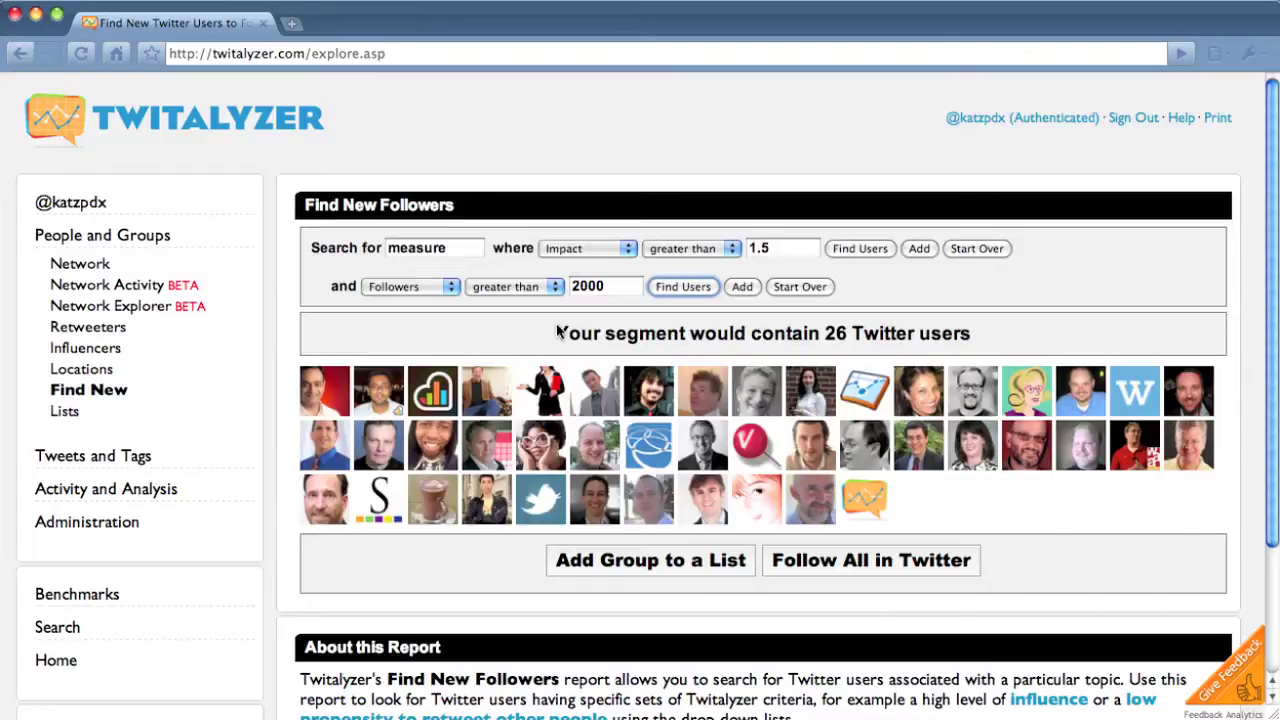
{"action": "key", "text": "Return"}
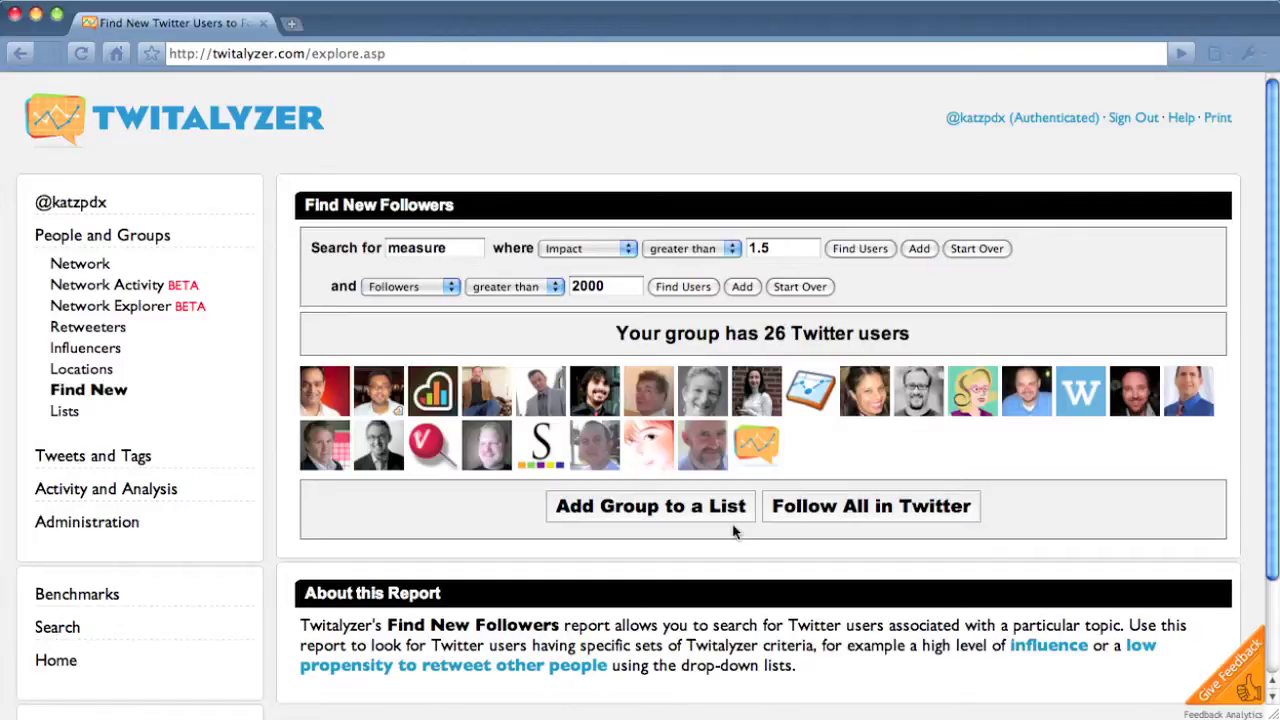
Start adding the found group to a new list and name it "measure peeps".
{"action": "left_click", "coordinate": [665, 508]}
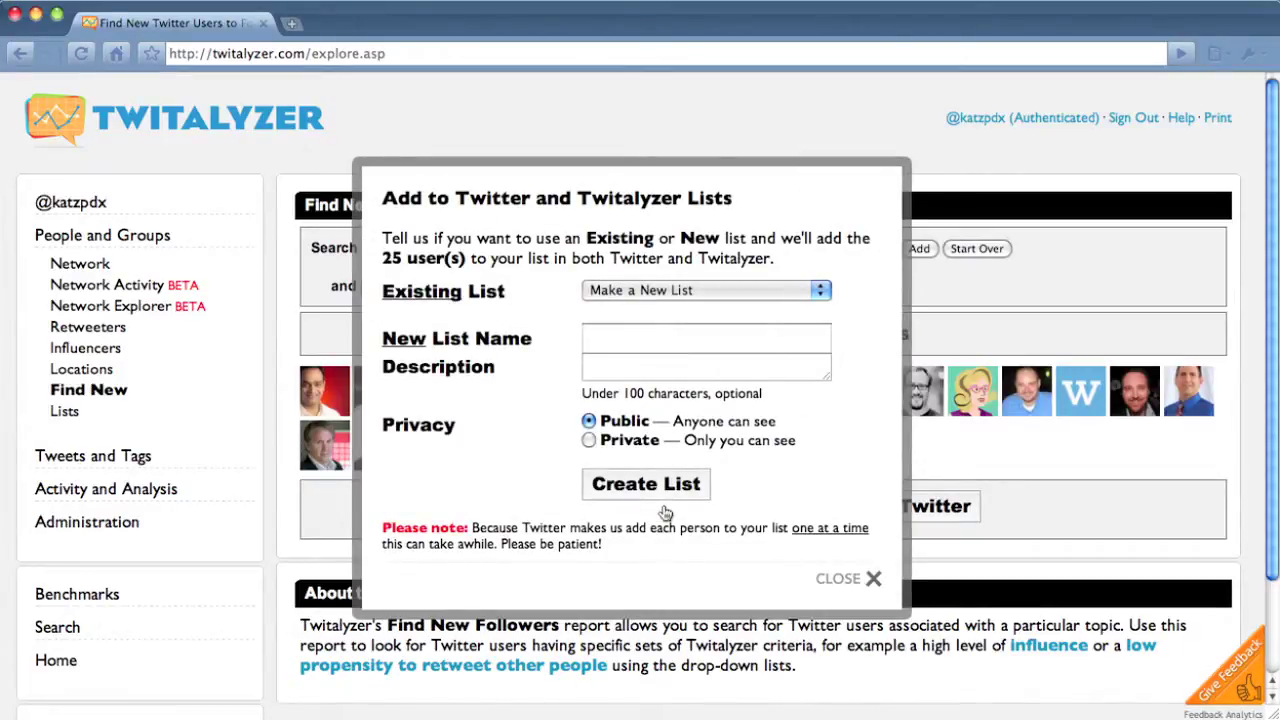
{"action": "left_click", "coordinate": [637, 289]}
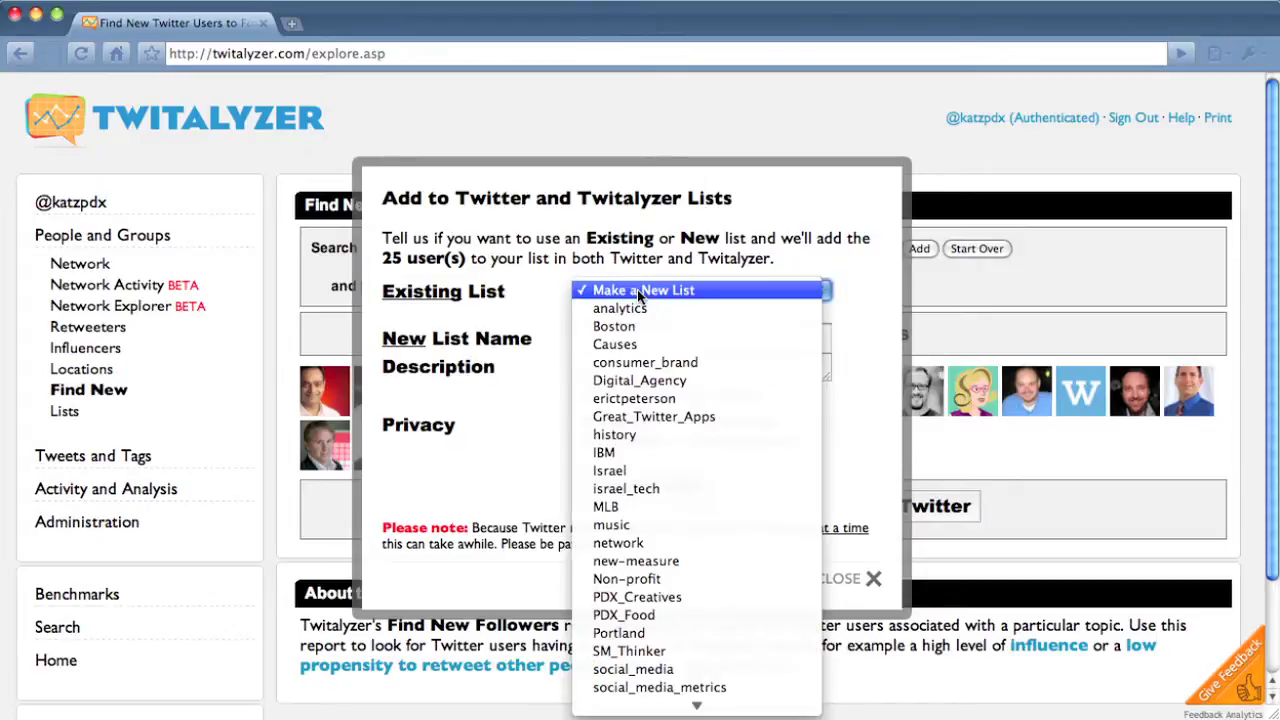
{"action": "left_click", "coordinate": [497, 390]}
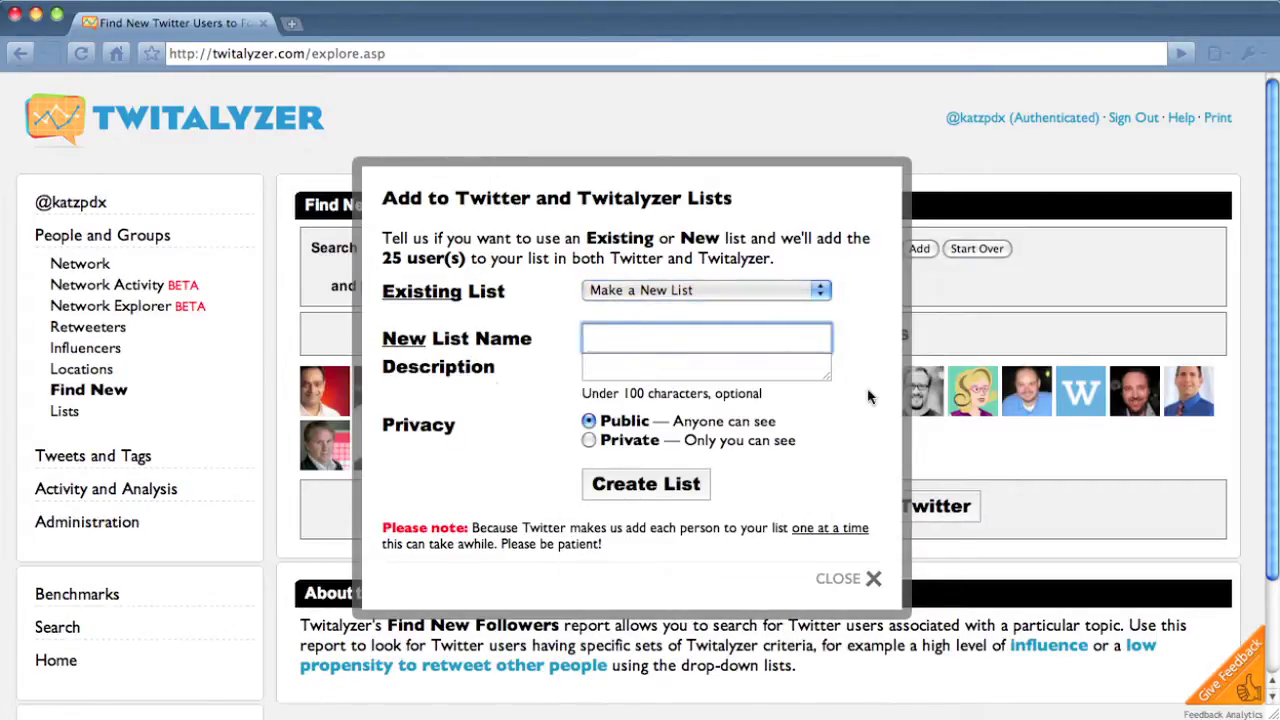
{"action": "type", "text": "measure peeps"}
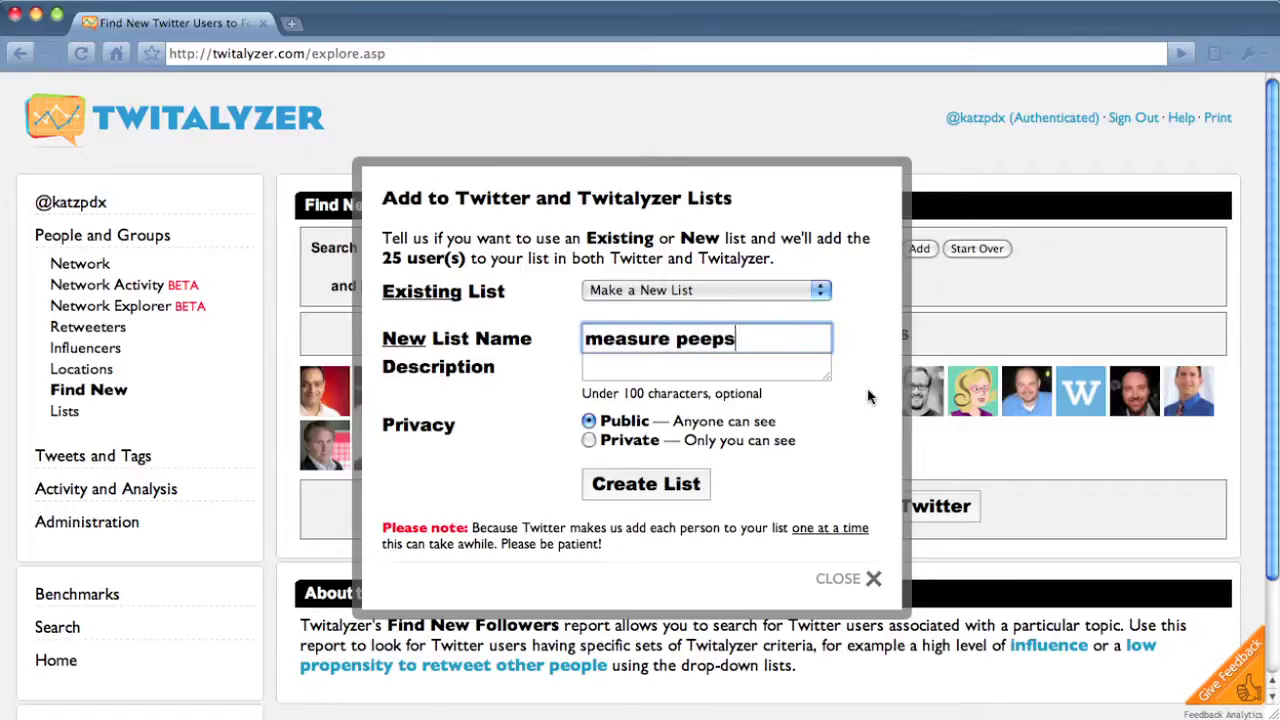
Describe the new list as "people who love to talk about metrics" and create it.
{"action": "key", "text": "Tab"}
{"action": "type", "text": "peo"}
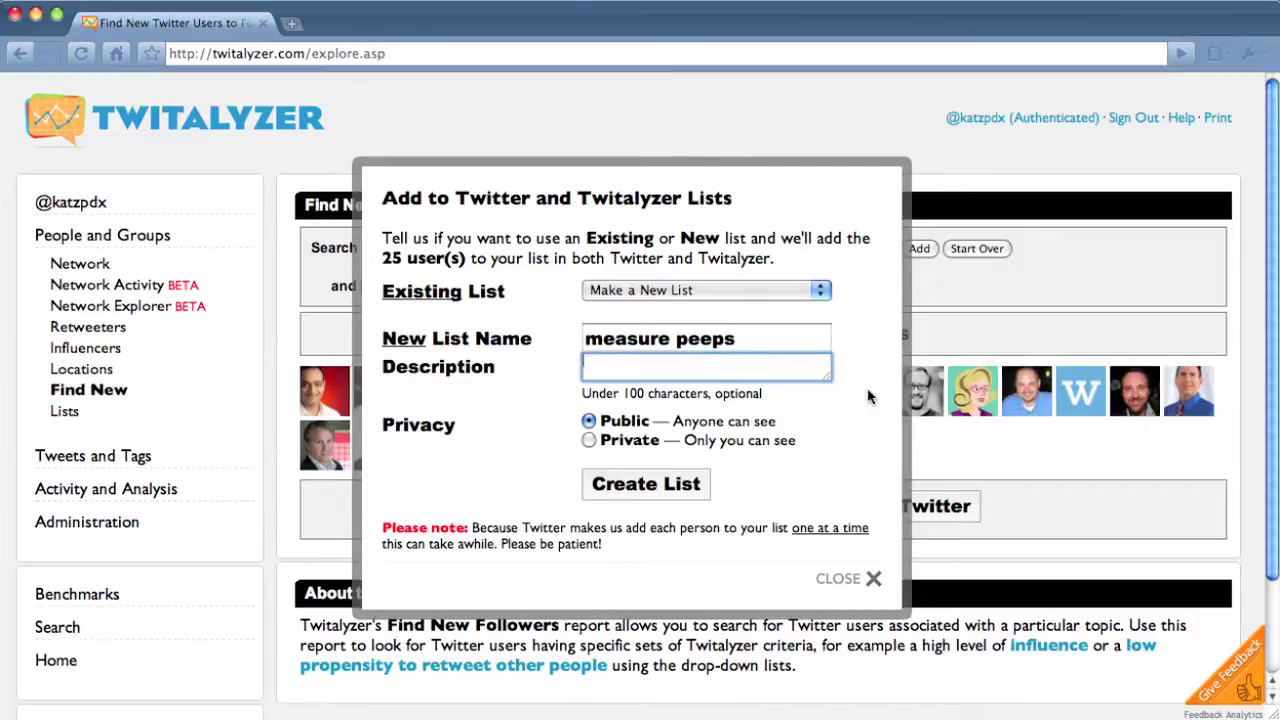
{"action": "type", "text": "ple ho"}
{"action": "key", "text": "BackSpace"}
{"action": "key", "text": "BackSpace"}
{"action": "type", "text": "who love to talk about "}
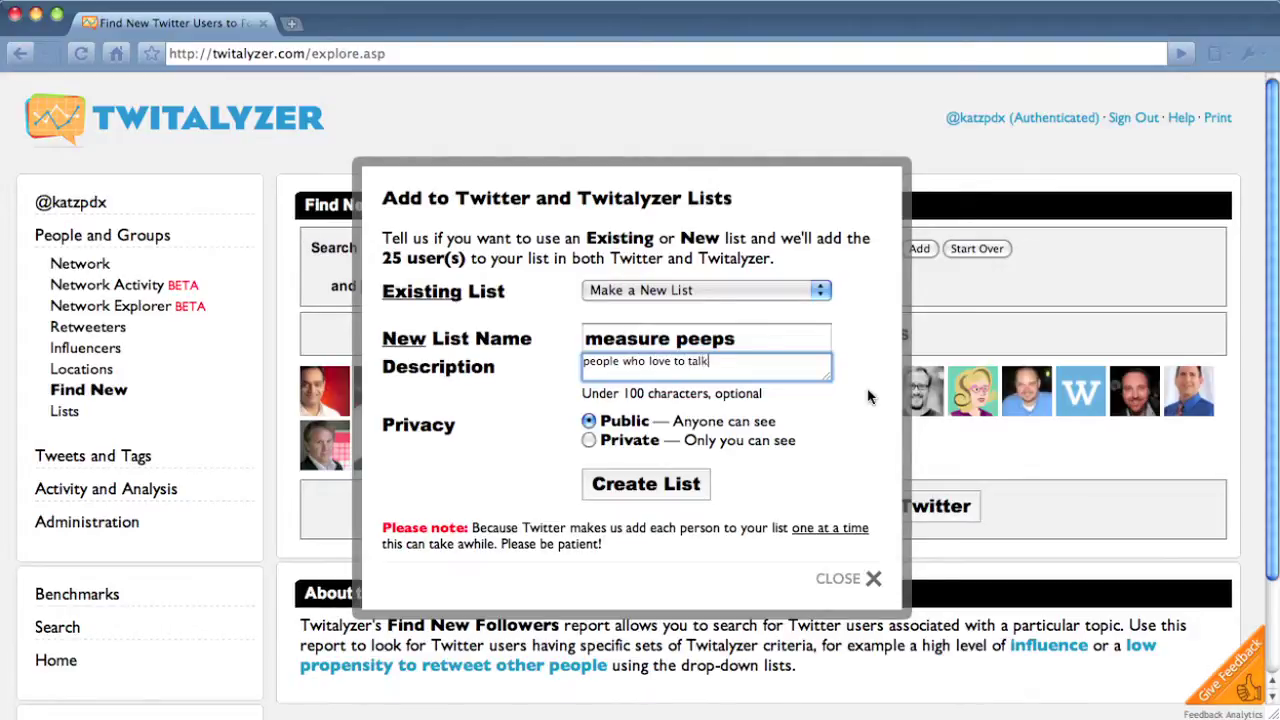
{"action": "type", "text": "metrics"}
{"action": "left_click", "coordinate": [660, 486]}
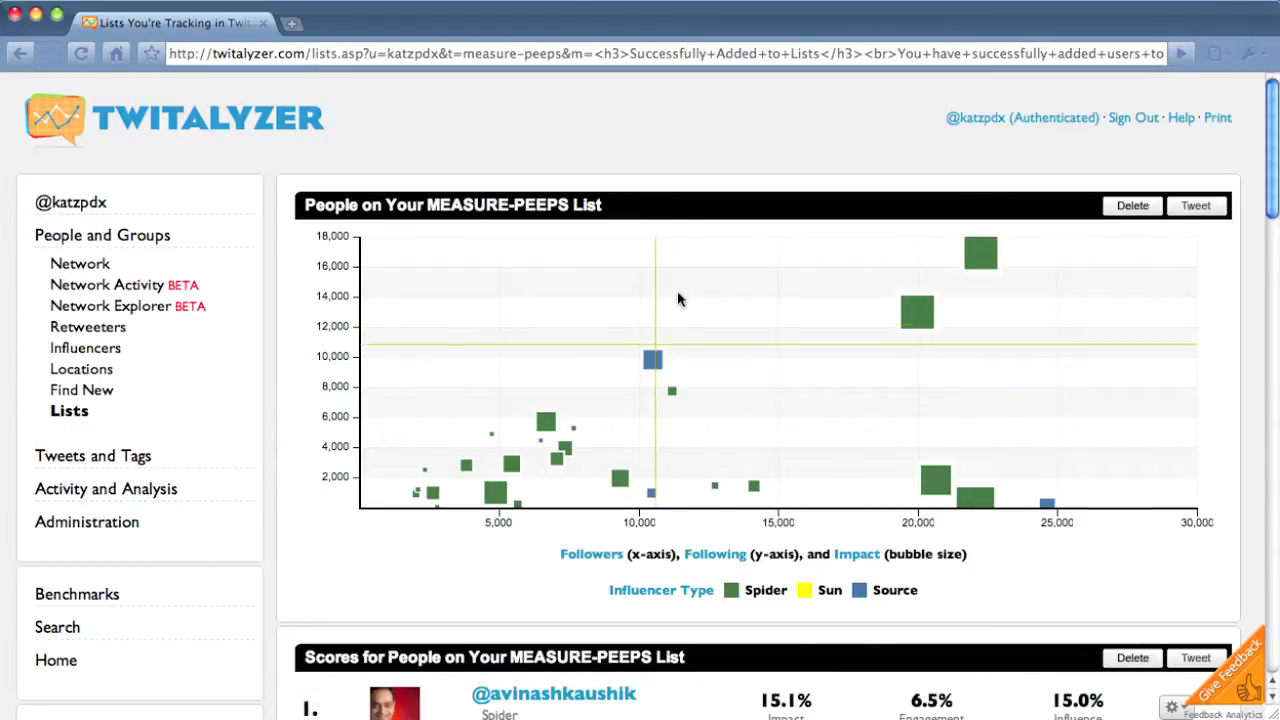
Zoom the list's bubble chart in on the accounts with fewer followers and followings, and restore the full chart.
{"action": "mouse_move", "coordinate": [969, 254]}
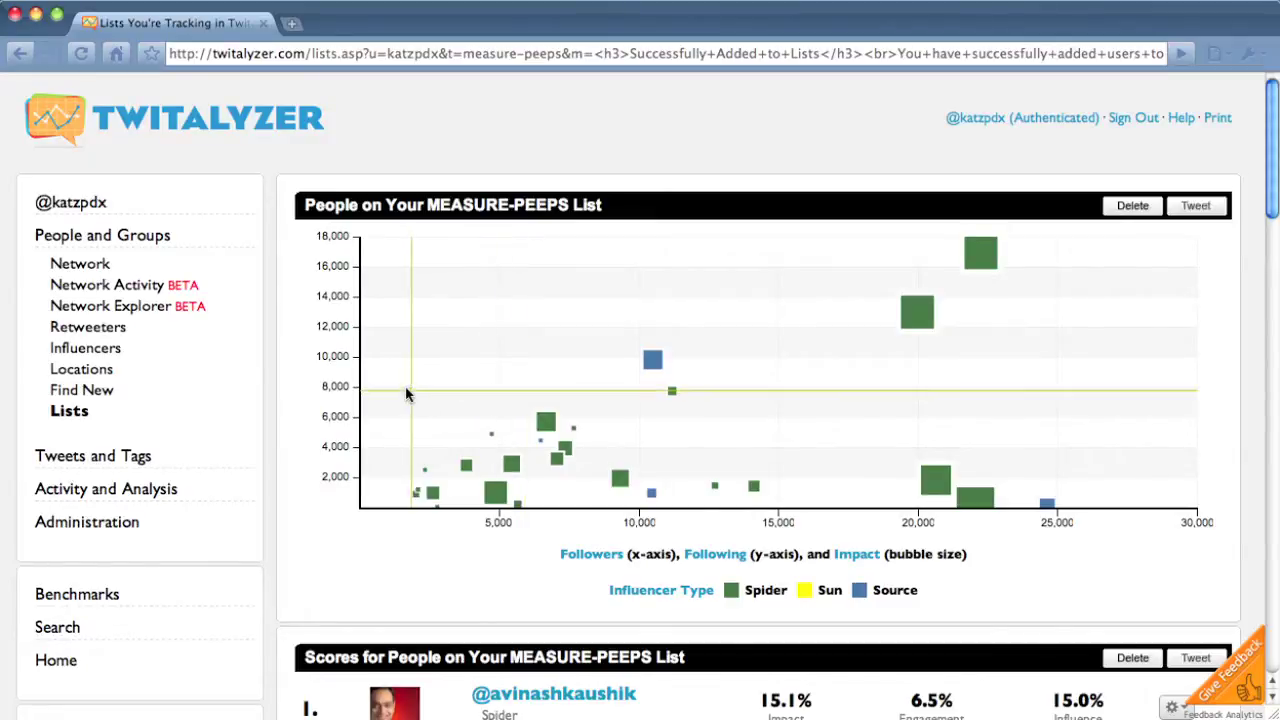
{"action": "left_click_drag", "start_coordinate": [387, 388], "coordinate": [731, 521]}
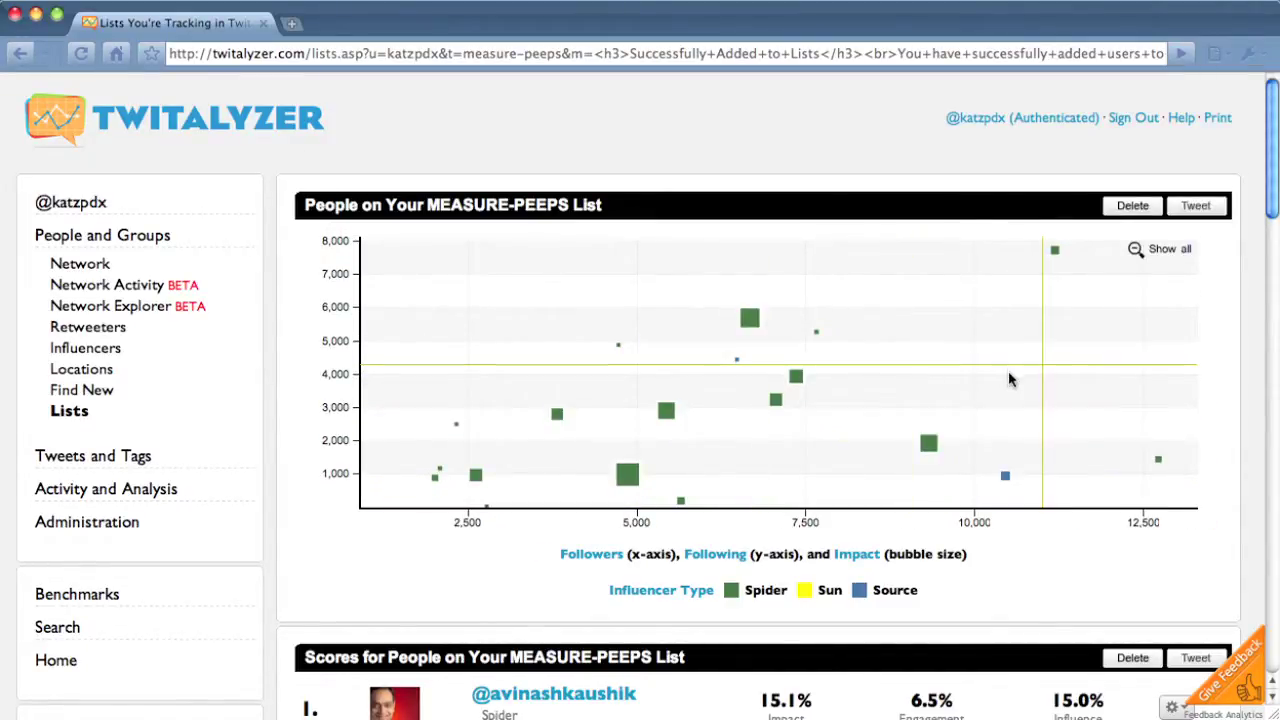
{"action": "mouse_move", "coordinate": [744, 362]}
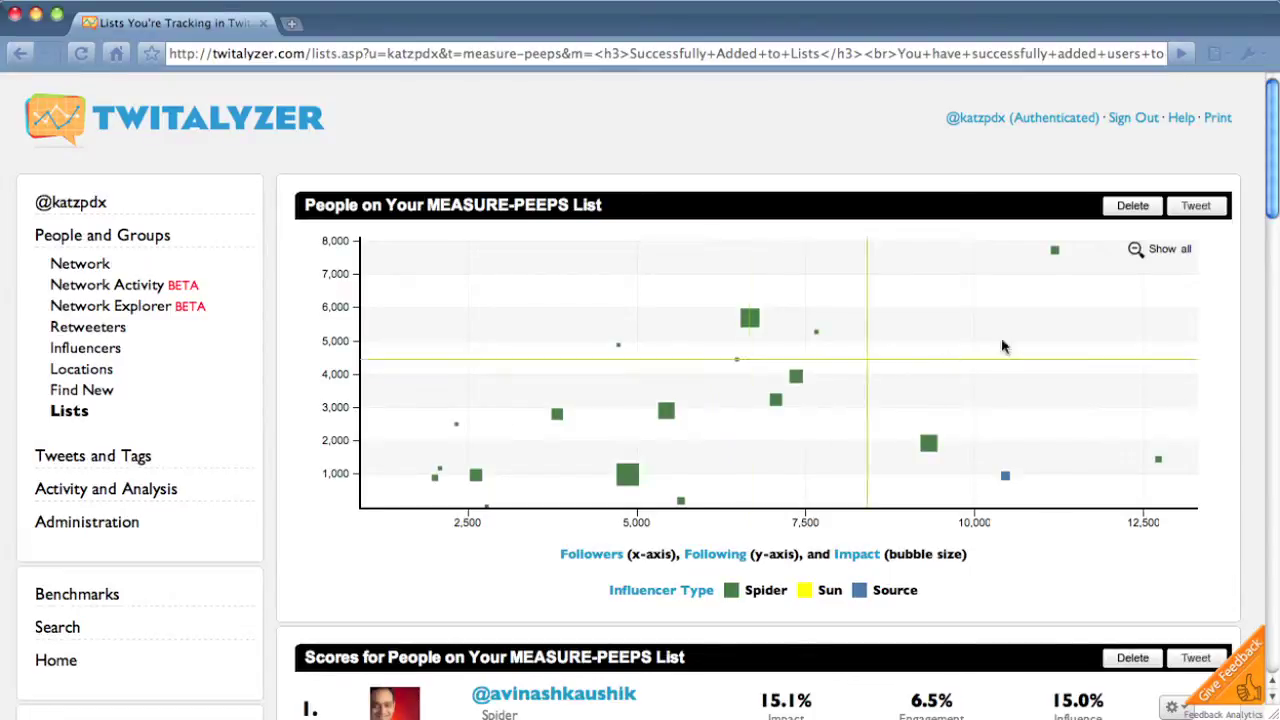
{"action": "left_click", "coordinate": [1160, 252]}
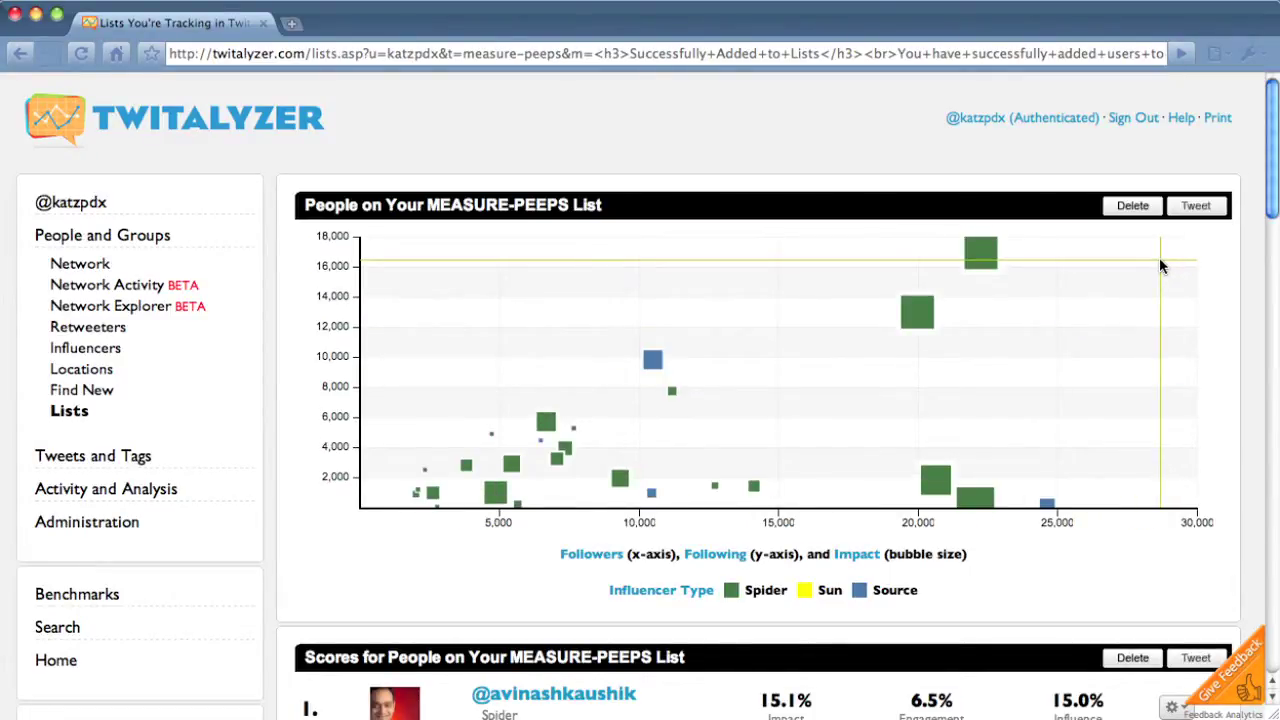
Examine the scores of all people on the measure-peeps list and its entry among the created lists.
{"action": "scroll", "coordinate": [730, 370], "scroll_direction": "down", "scroll_amount": 3}
{"action": "scroll", "coordinate": [730, 376], "scroll_direction": "down", "scroll_amount": 3}
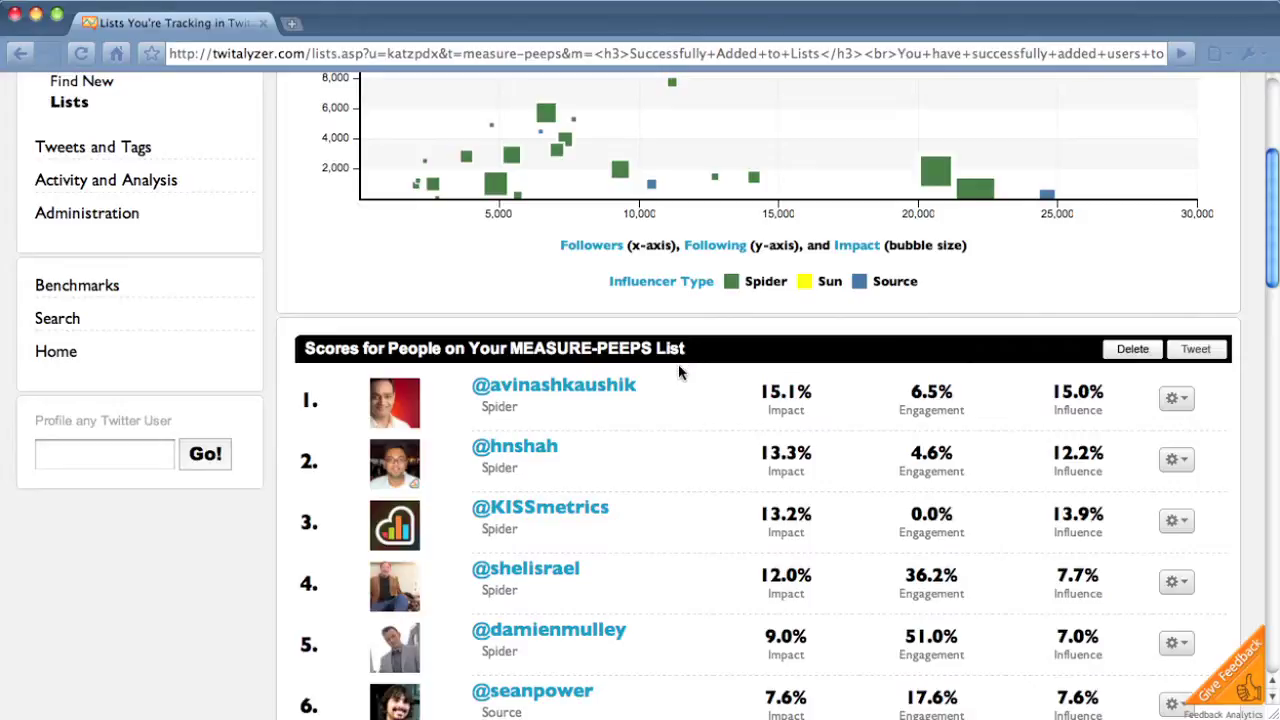
{"action": "scroll", "coordinate": [678, 372], "scroll_direction": "down", "scroll_amount": 1}
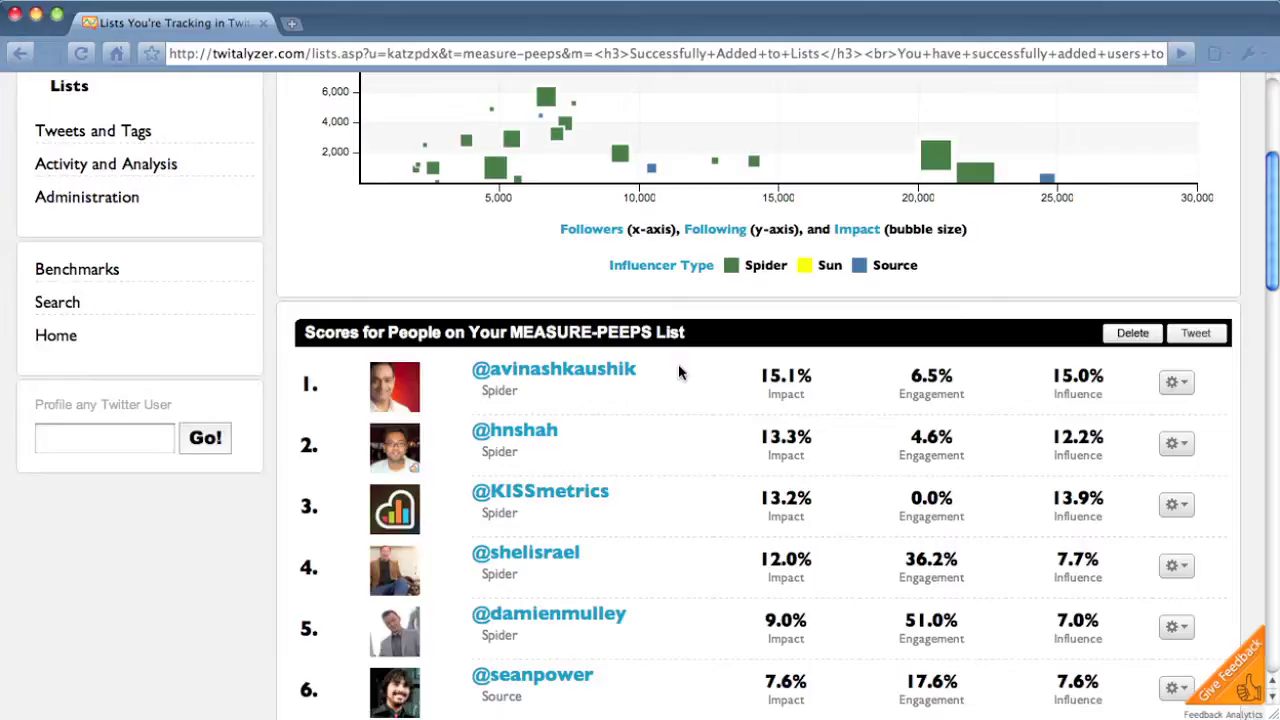
{"action": "scroll", "coordinate": [700, 410], "scroll_direction": "down", "scroll_amount": 5}
{"action": "scroll", "coordinate": [706, 422], "scroll_direction": "down", "scroll_amount": 8}
{"action": "scroll", "coordinate": [703, 421], "scroll_direction": "down", "scroll_amount": 10}
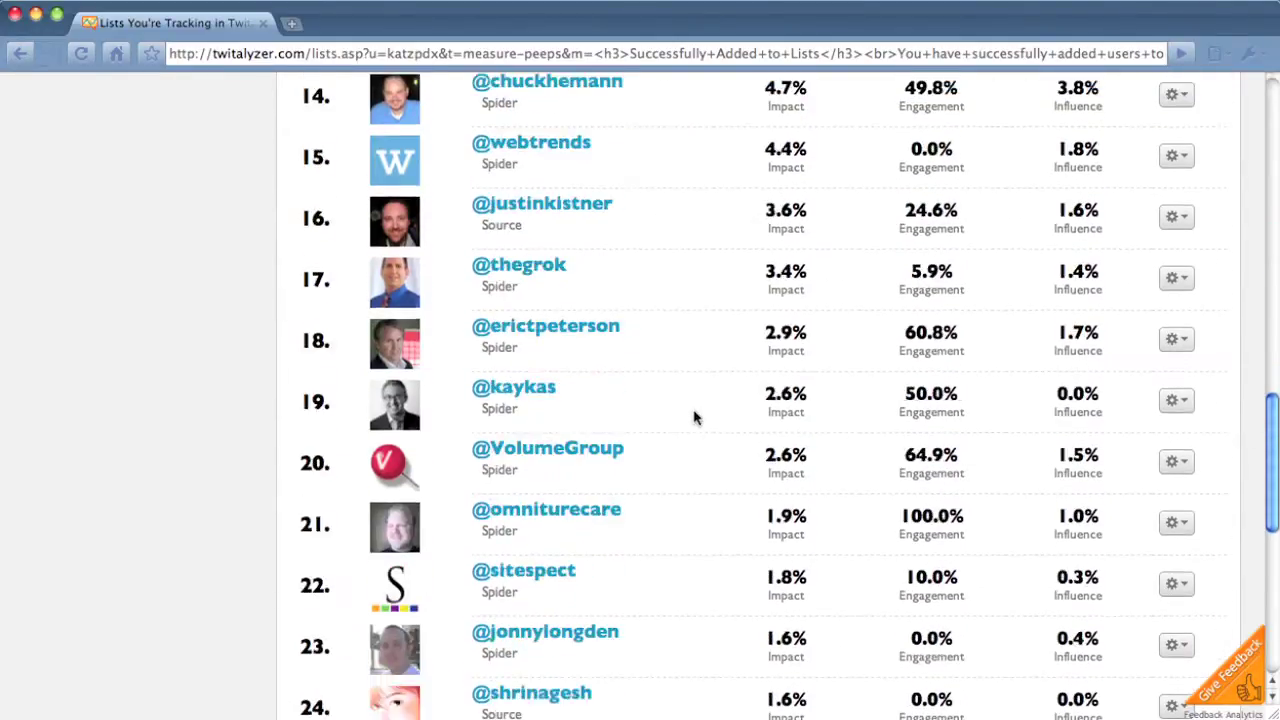
{"action": "scroll", "coordinate": [697, 418], "scroll_direction": "down", "scroll_amount": 8}
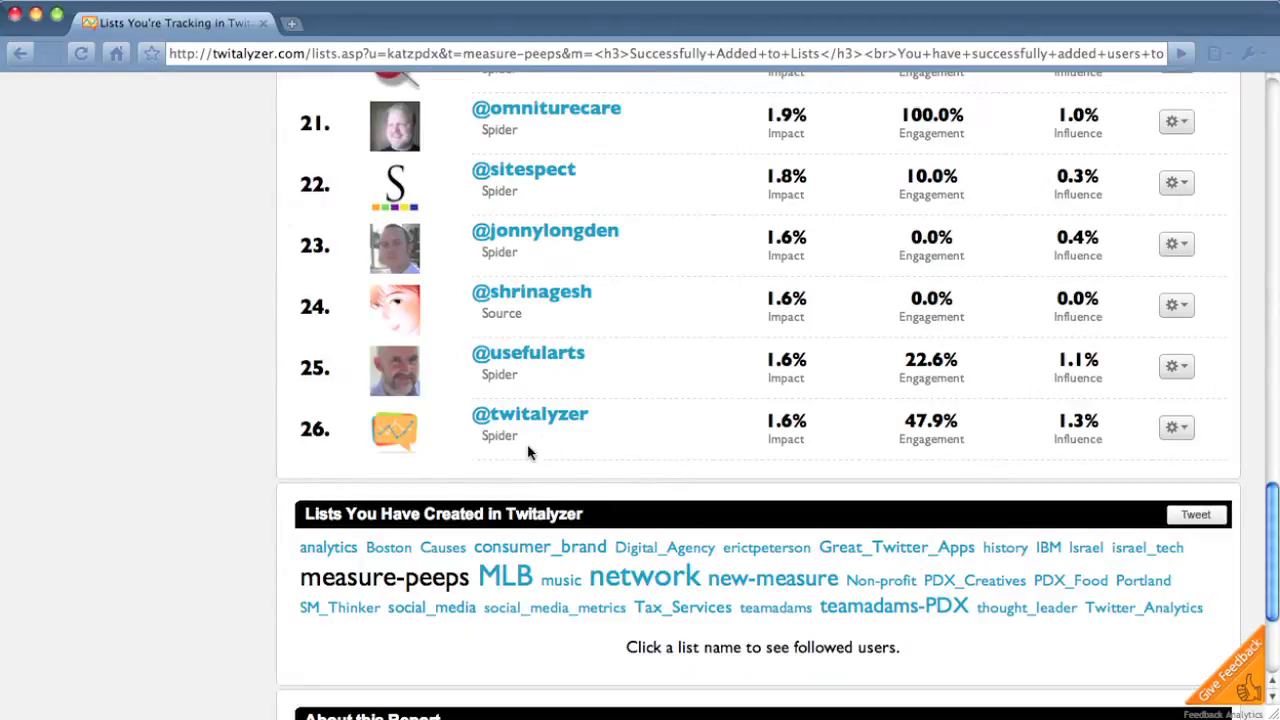
{"action": "left_click_drag", "start_coordinate": [300, 578], "coordinate": [469, 592]}
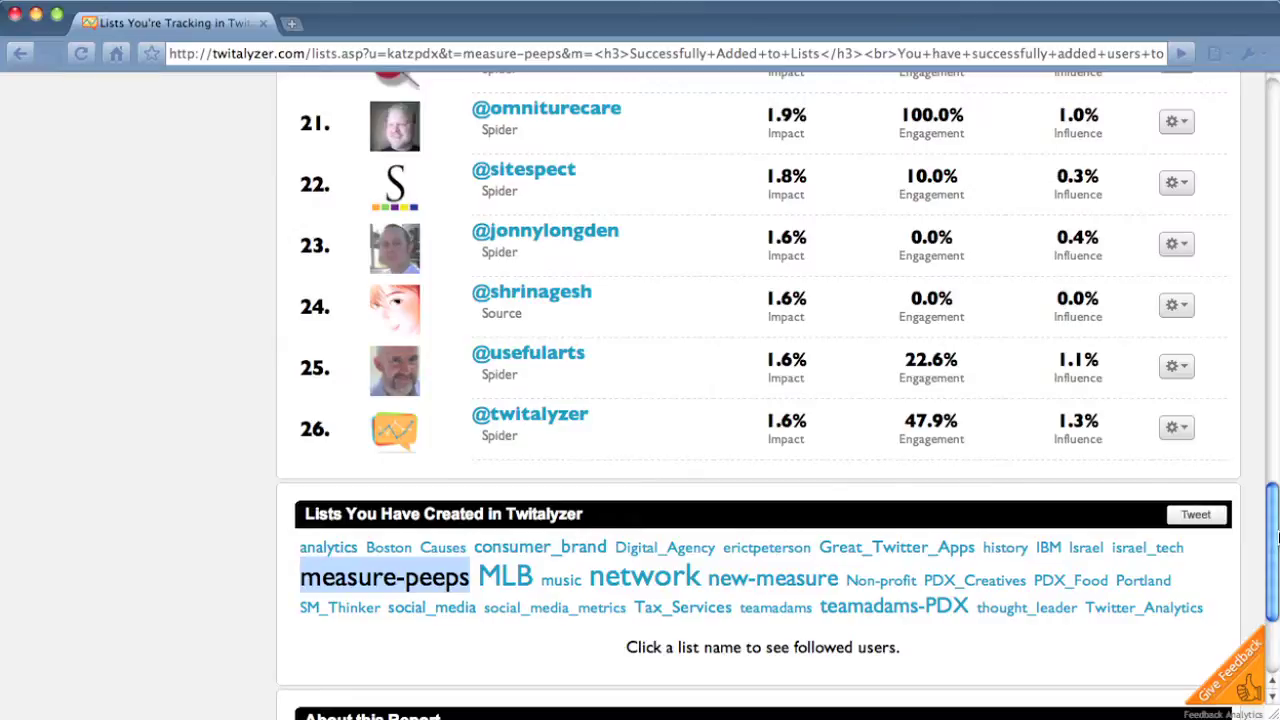
{"action": "scroll", "coordinate": [1275, 437], "scroll_direction": "up", "scroll_amount": 1}
{"action": "scroll", "coordinate": [1275, 437], "scroll_direction": "up", "scroll_amount": 15}
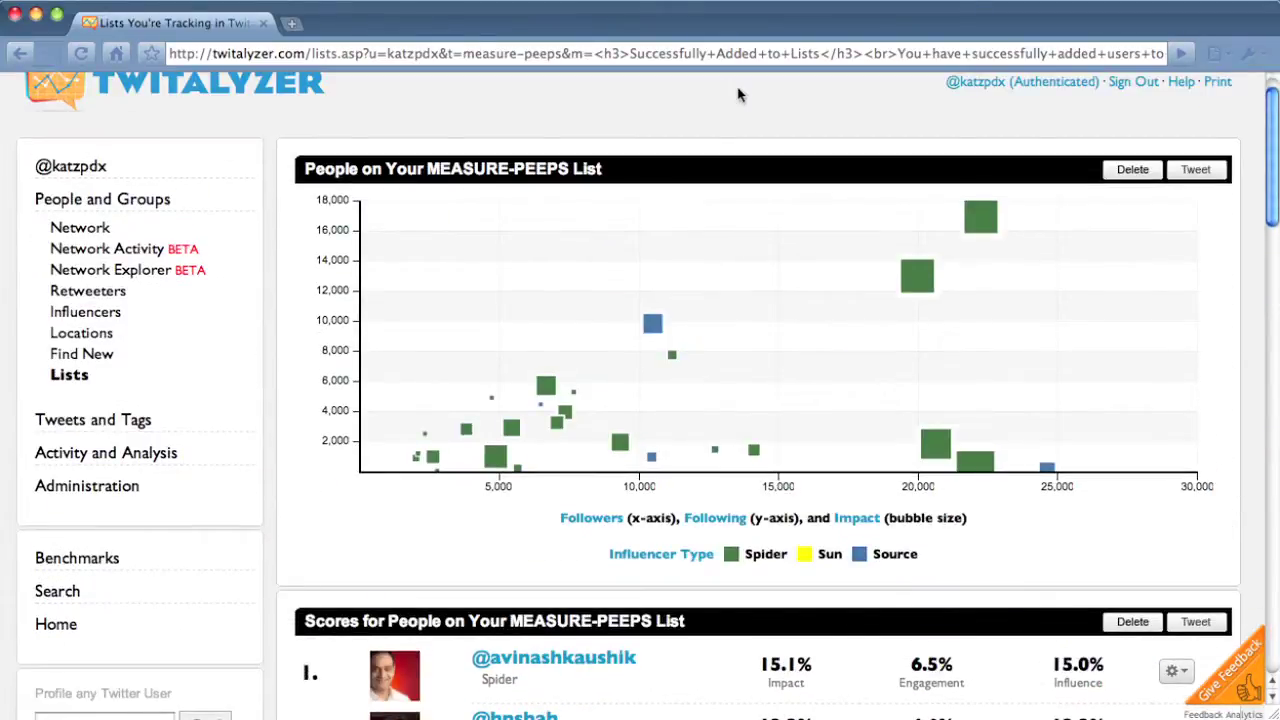
Go to the account's profile, and from there open the measure-peeps list through the Lists report.
{"action": "left_click", "coordinate": [65, 163]}
{"action": "left_click", "coordinate": [90, 197]}
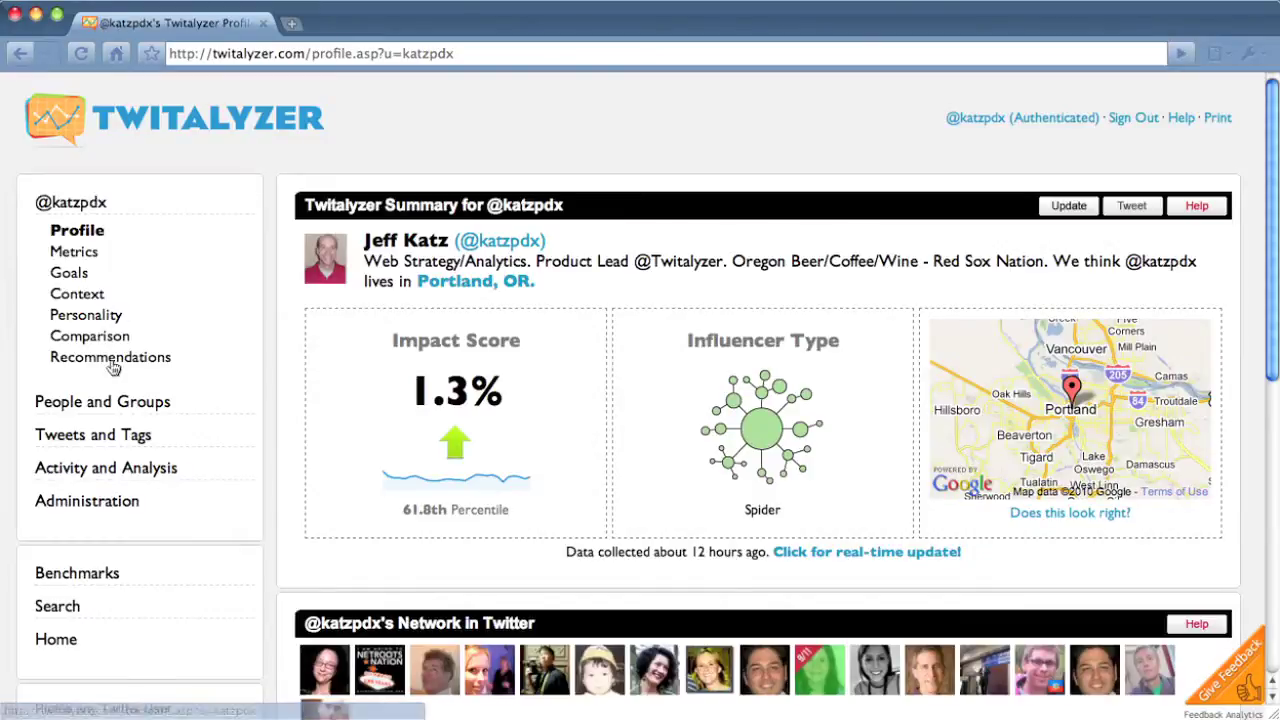
{"action": "left_click", "coordinate": [108, 403]}
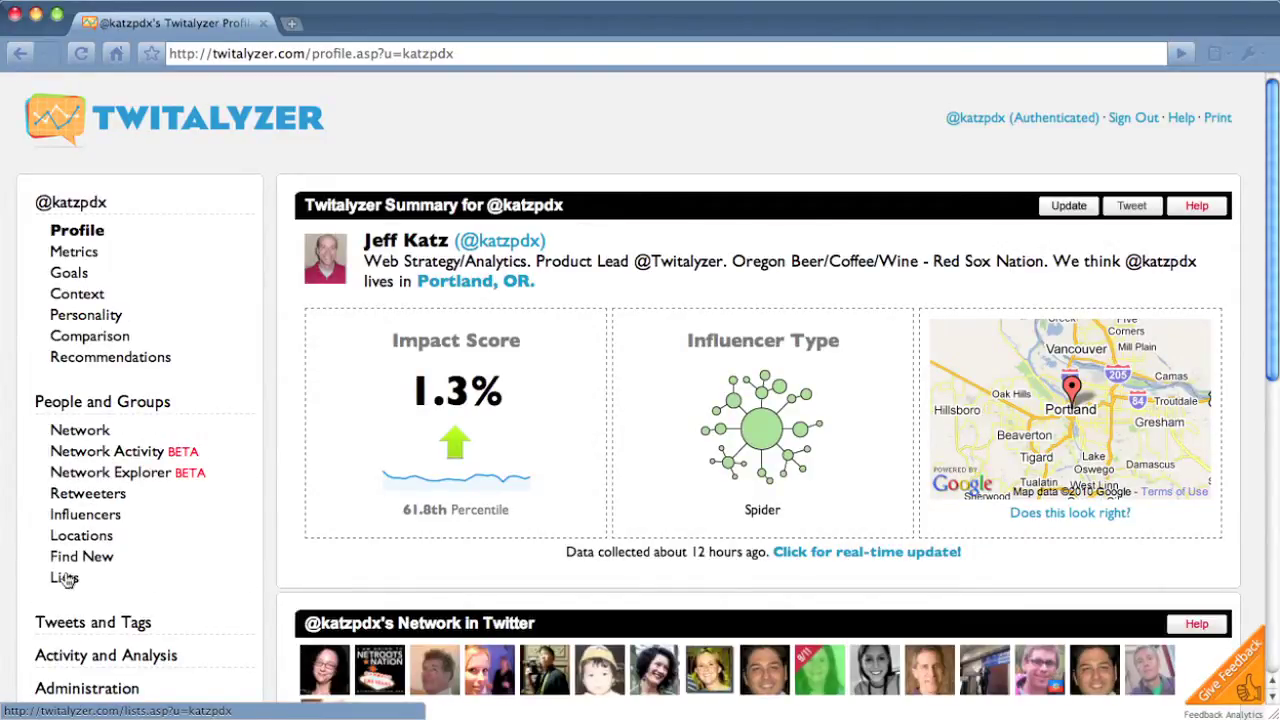
{"action": "left_click", "coordinate": [64, 577]}
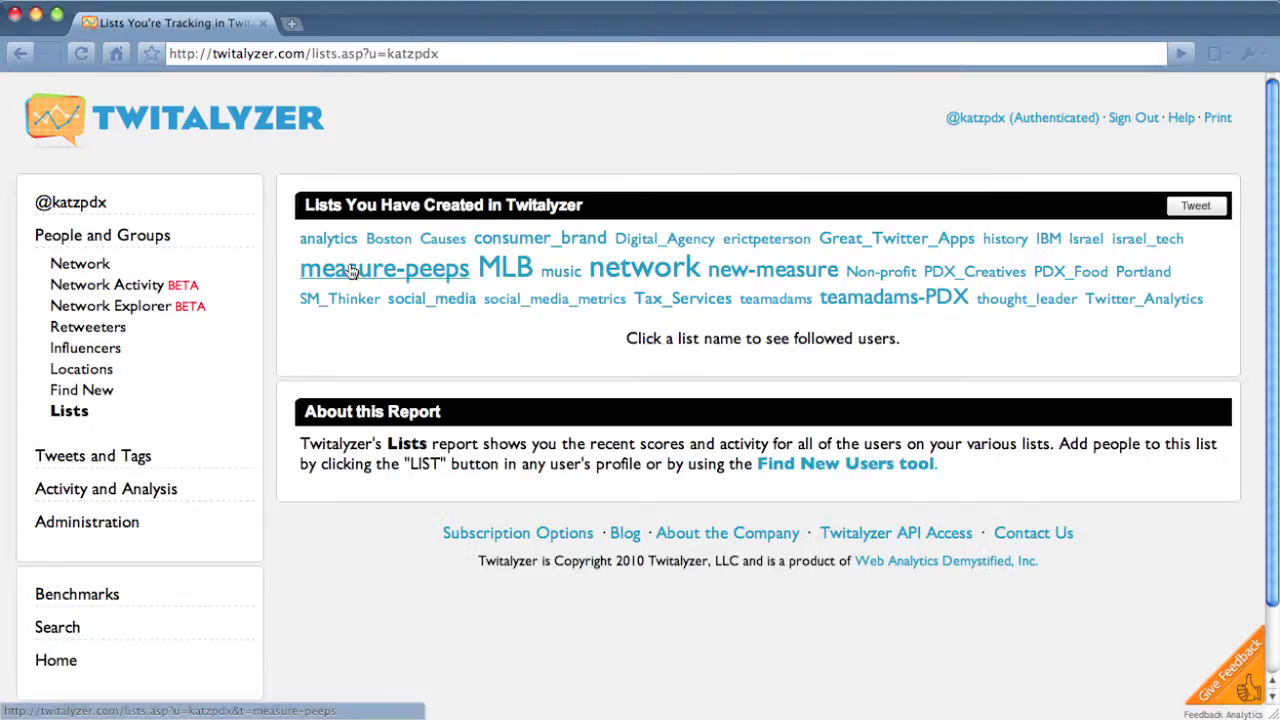
{"action": "left_click", "coordinate": [352, 270]}
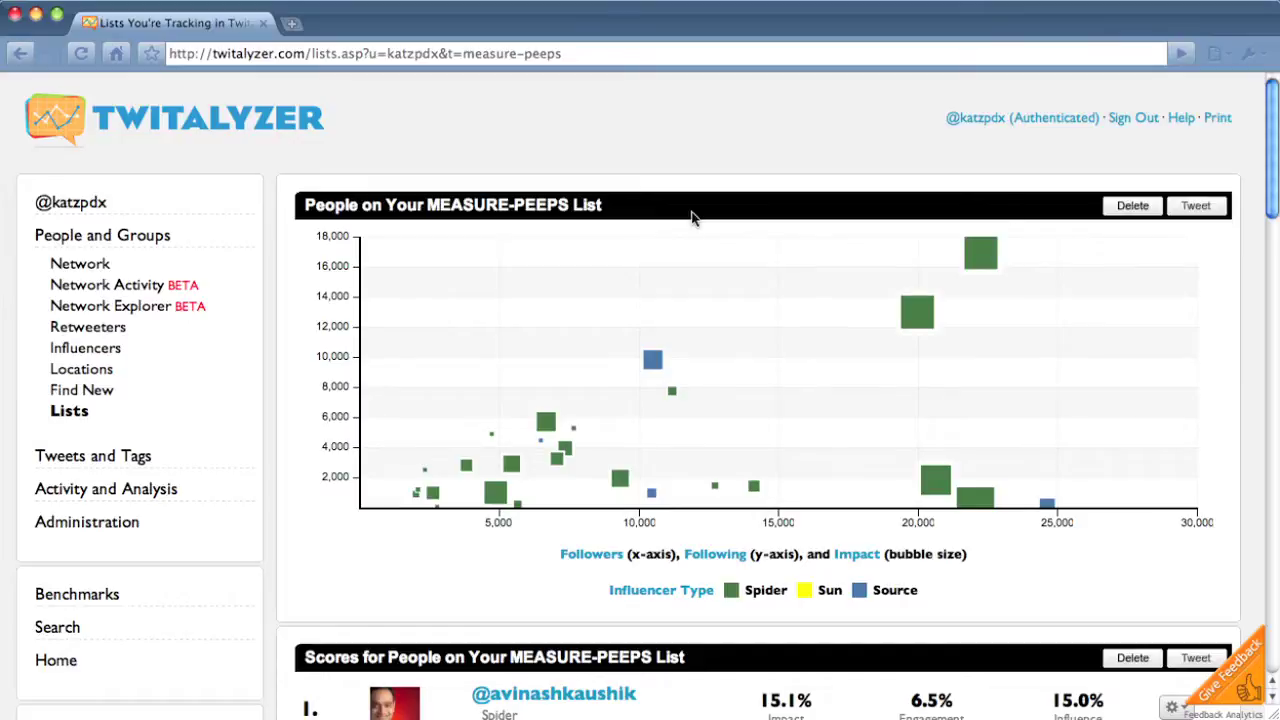
Delete the measure-peeps list from both Twitter and Twitalyzer, dismiss the notice, and return to the site's home page.
{"action": "left_click", "coordinate": [1119, 209]}
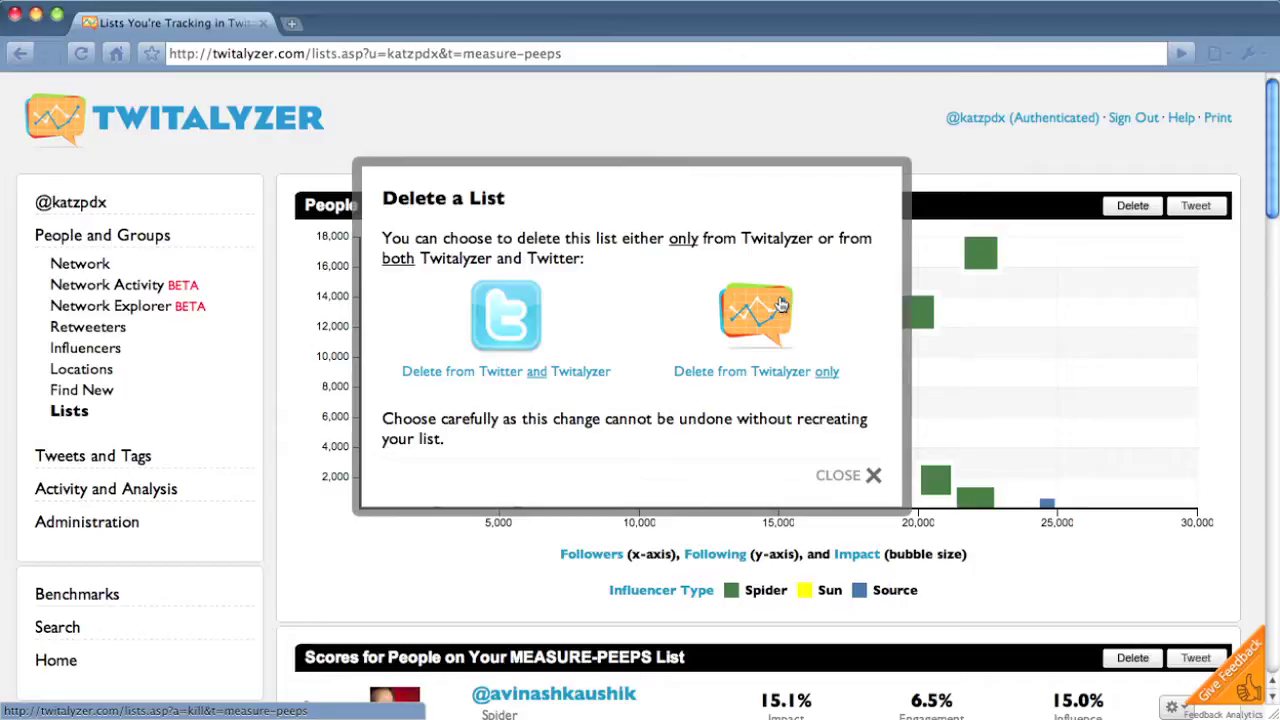
{"action": "left_click", "coordinate": [505, 323]}
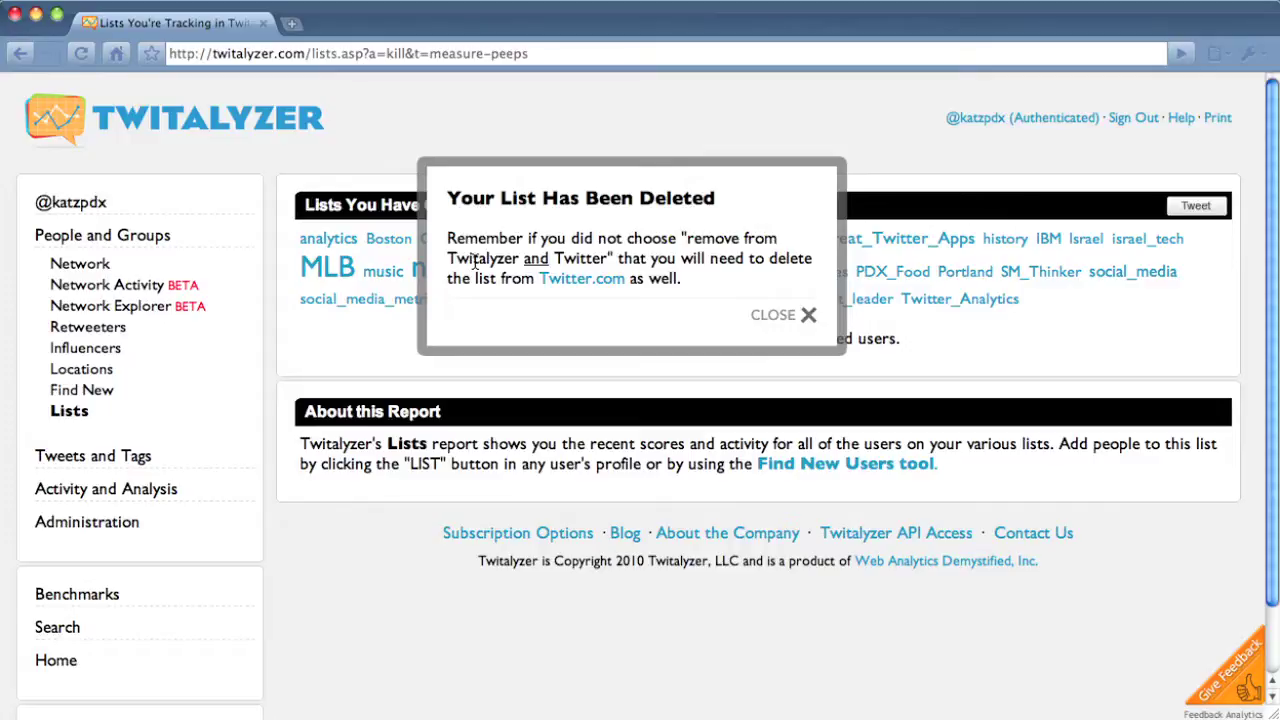
{"action": "left_click", "coordinate": [800, 318]}
{"action": "left_click", "coordinate": [216, 105]}
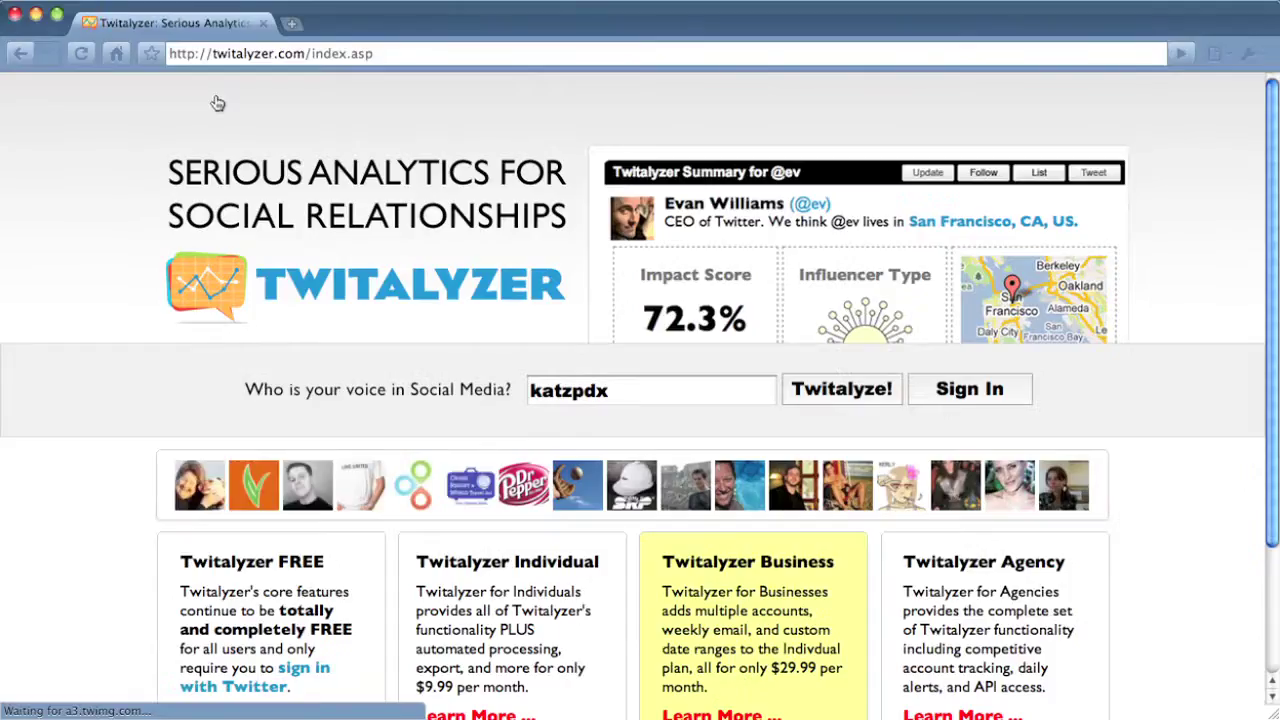